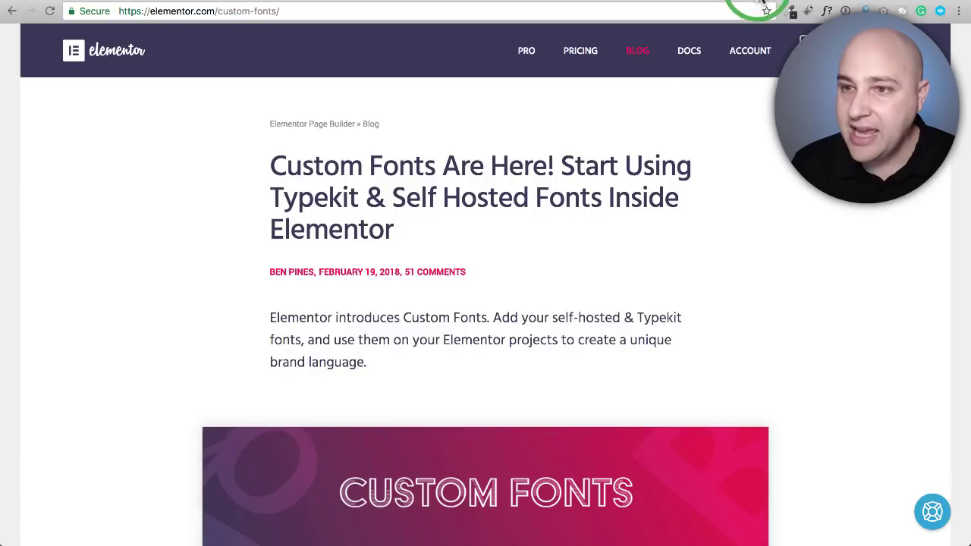
# Step: Bring up the wordpress.org Custom Fonts plugin page and scroll to its Description of supported formats
pyautogui.click(759, 3)
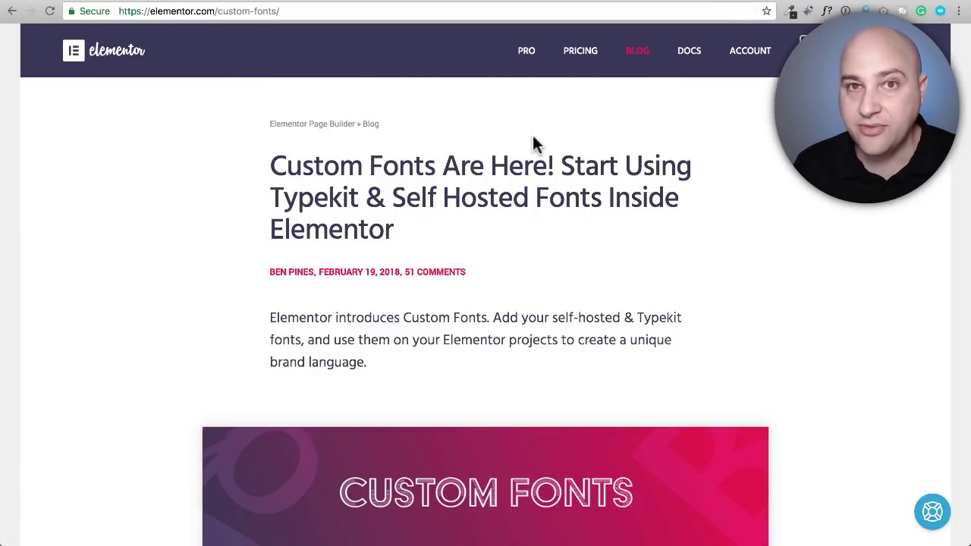
pyautogui.click(570, 2)
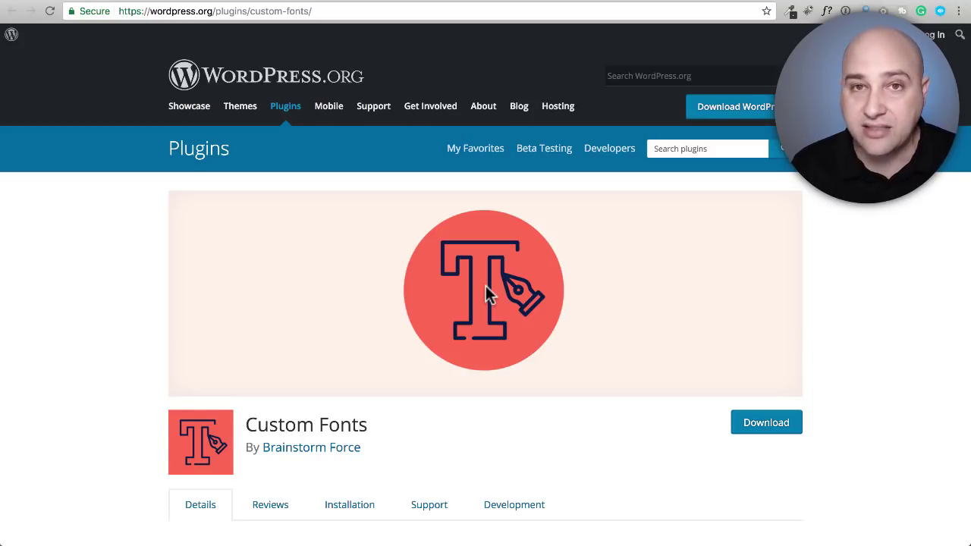
pyautogui.scroll(-5, 485, 286)
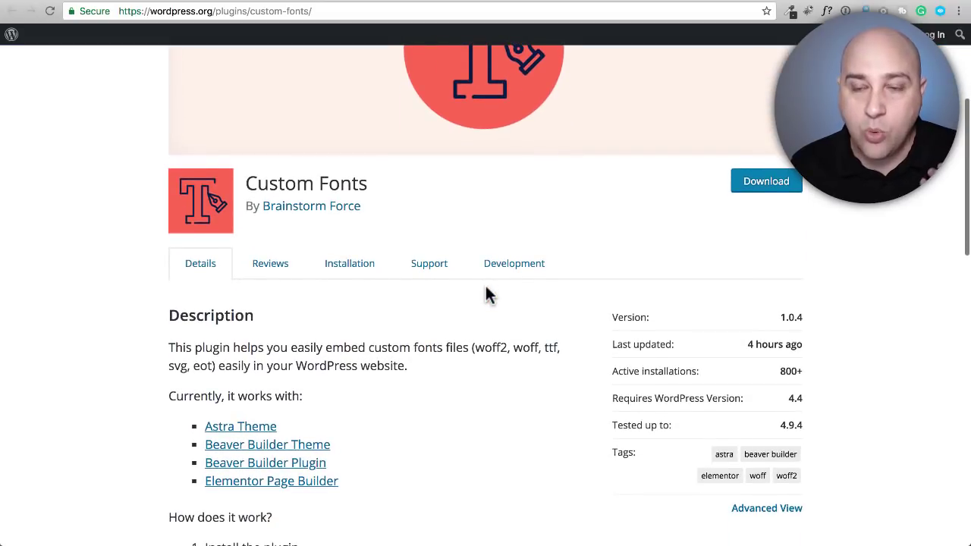
pyautogui.scroll(-2, 478, 304)
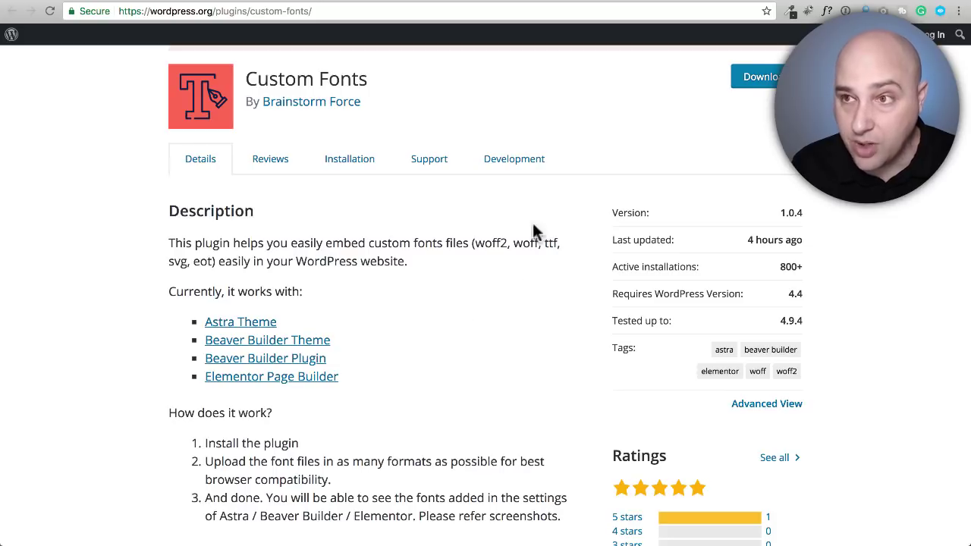
# Step: Return to the Custom Typekit Fonts plugin page and scroll through its description and version details
pyautogui.click(663, 4)
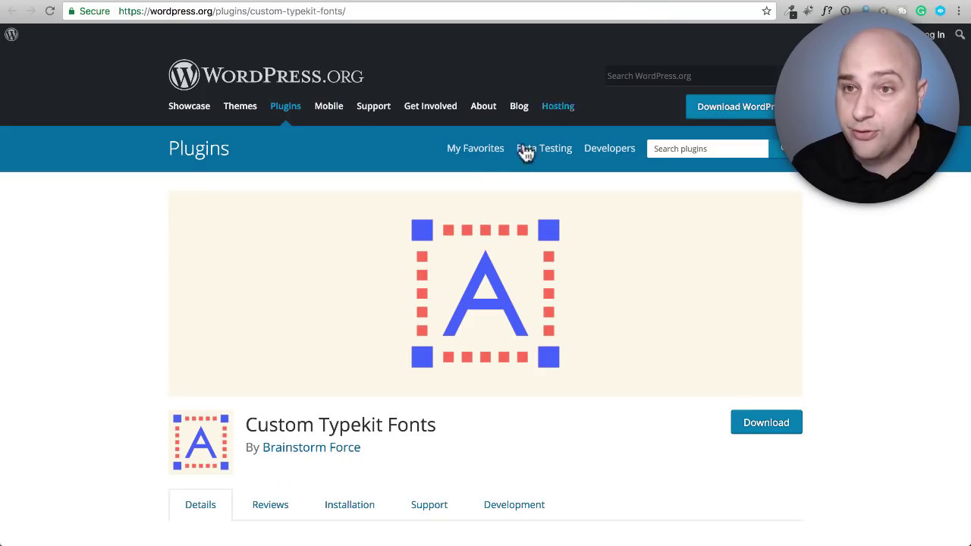
pyautogui.scroll(-5, 446, 212)
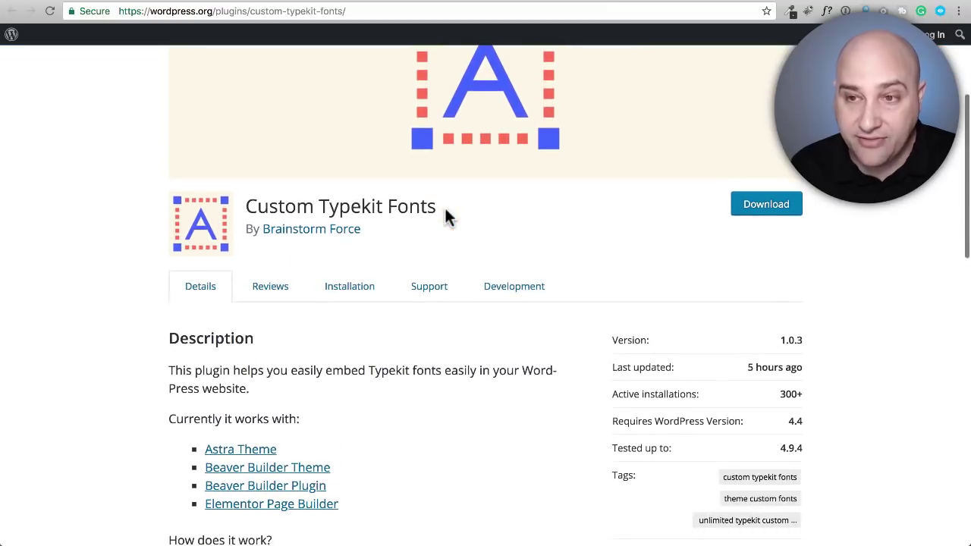
pyautogui.scroll(-2, 446, 217)
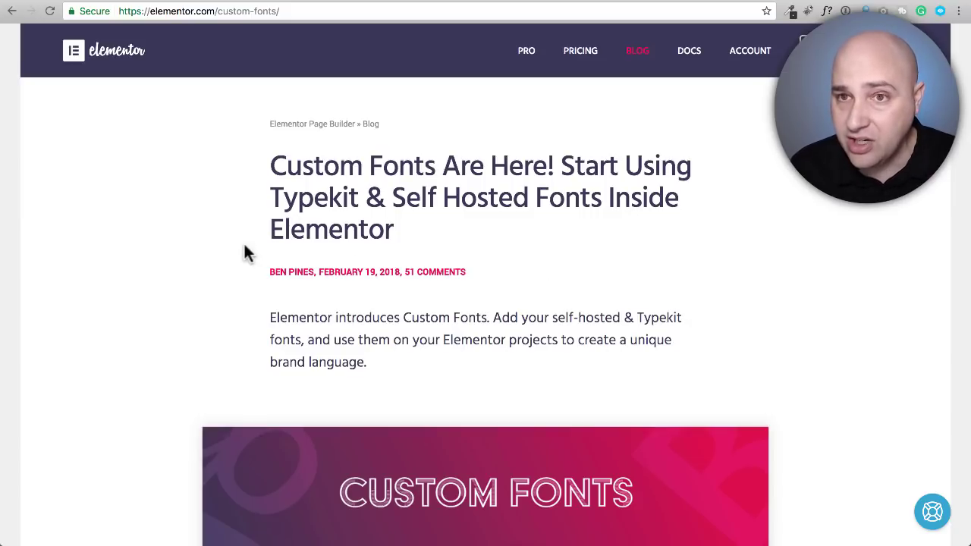
# Step: Scroll to 'Bring Your Fonts into Elementor', listing WOFF, WOFF 2.0, TTF, SVG and EOT
pyautogui.scroll(-1, 245, 253)
pyautogui.scroll(-15, 208, 257)
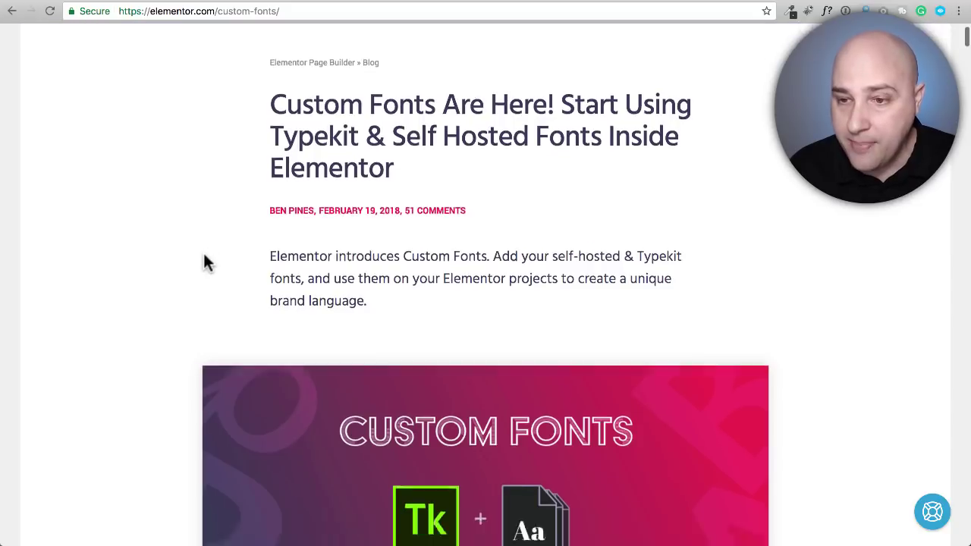
pyautogui.scroll(-2, 205, 261)
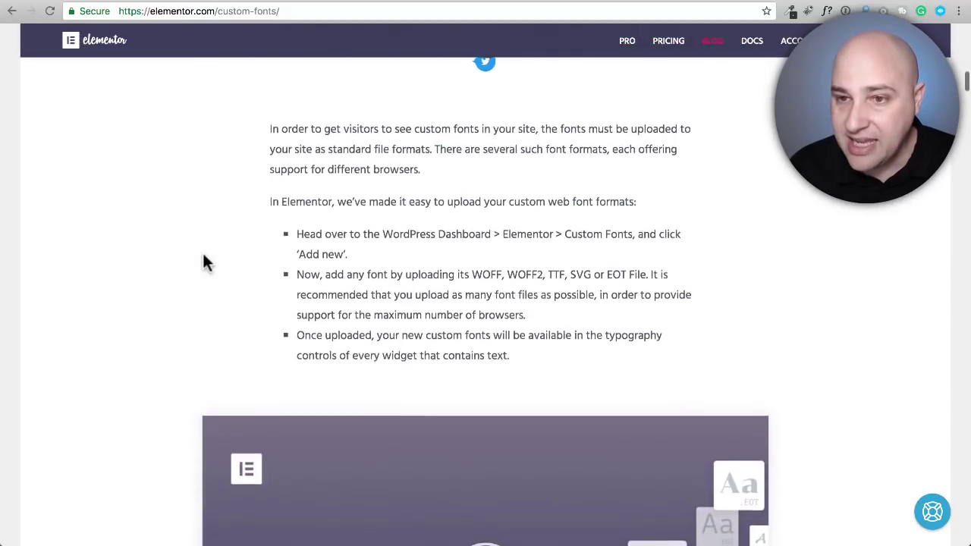
pyautogui.scroll(10, 205, 262)
pyautogui.scroll(-2, 205, 262)
pyautogui.scroll(-15, 204, 261)
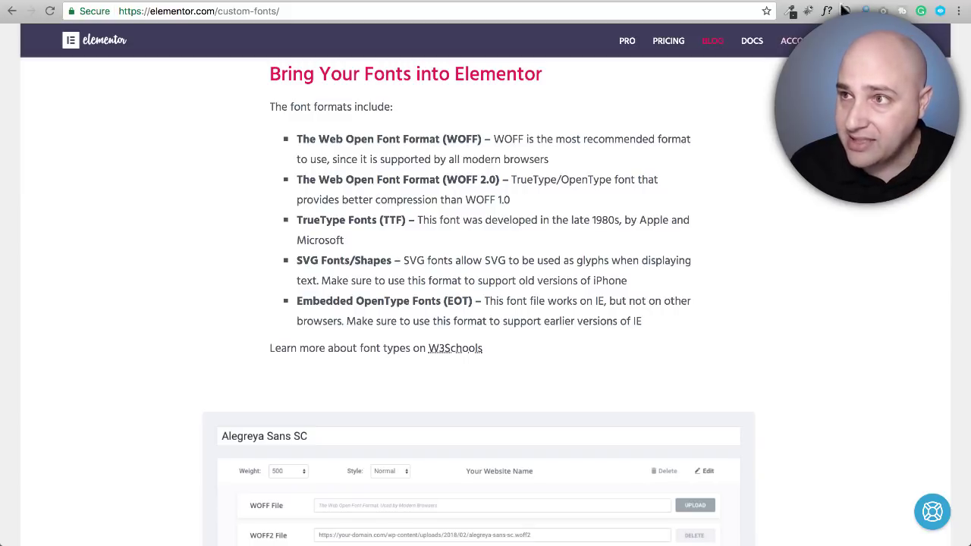
# Step: In the WordPress dashboard, confirm Custom Fonts is active under Plugins, then open Appearance > Themes
pyautogui.click(864, 4)
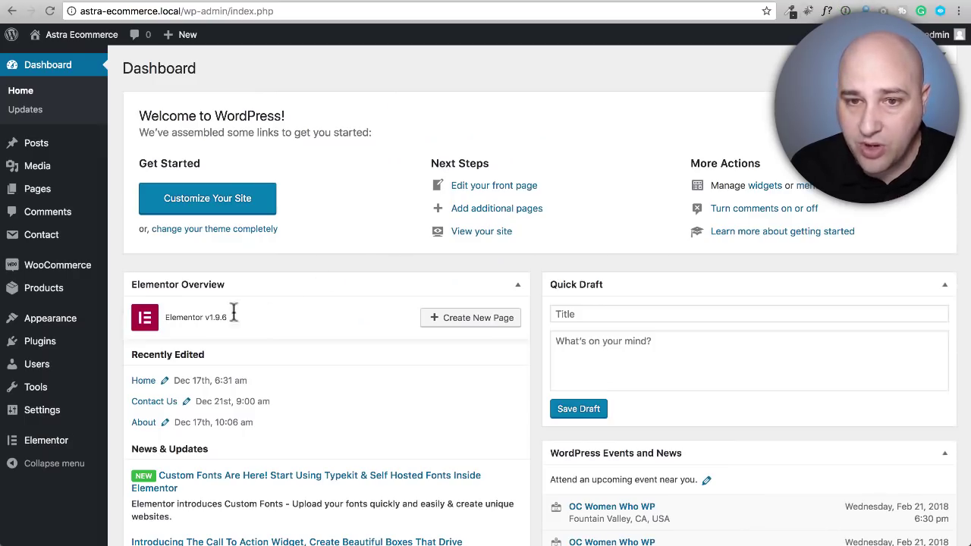
pyautogui.click(41, 341)
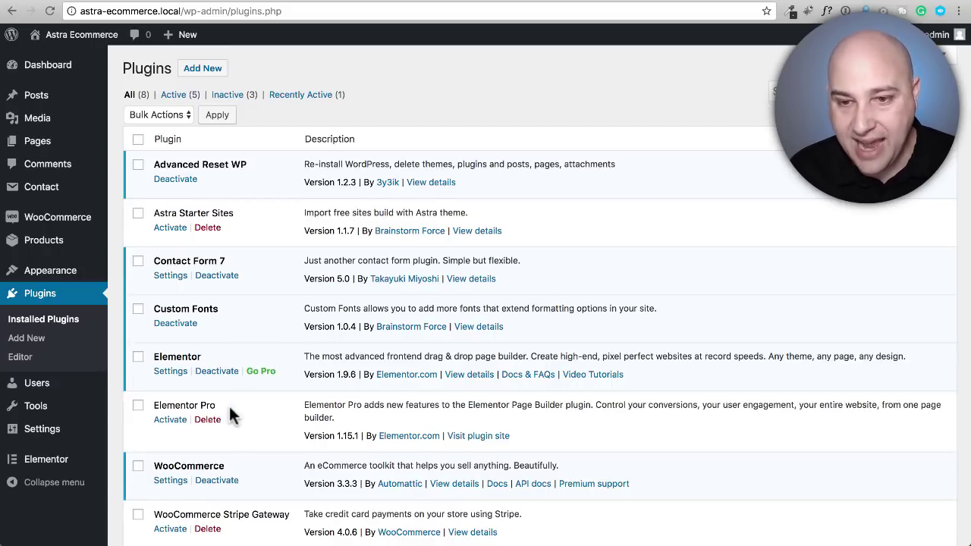
pyautogui.moveTo(224, 304); pyautogui.dragTo(153, 308)
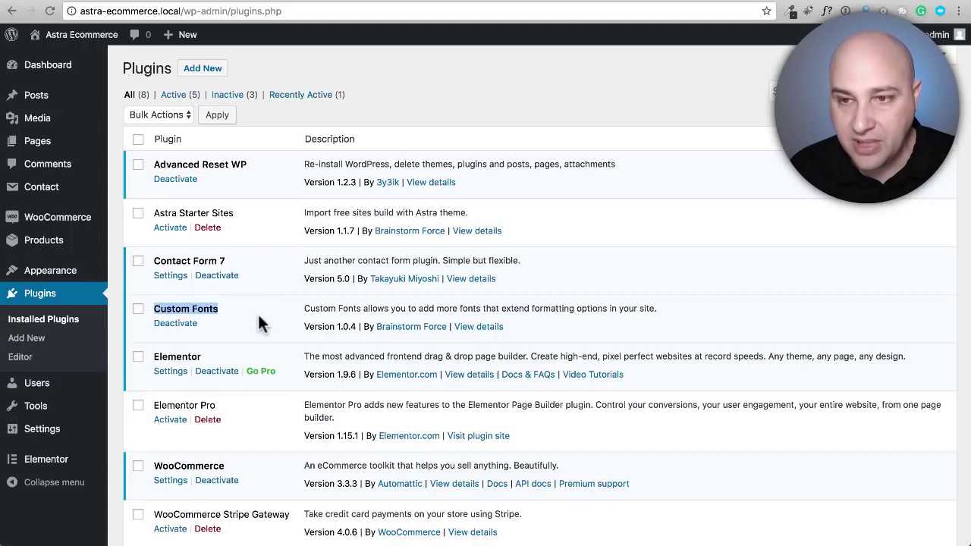
pyautogui.click(65, 271)
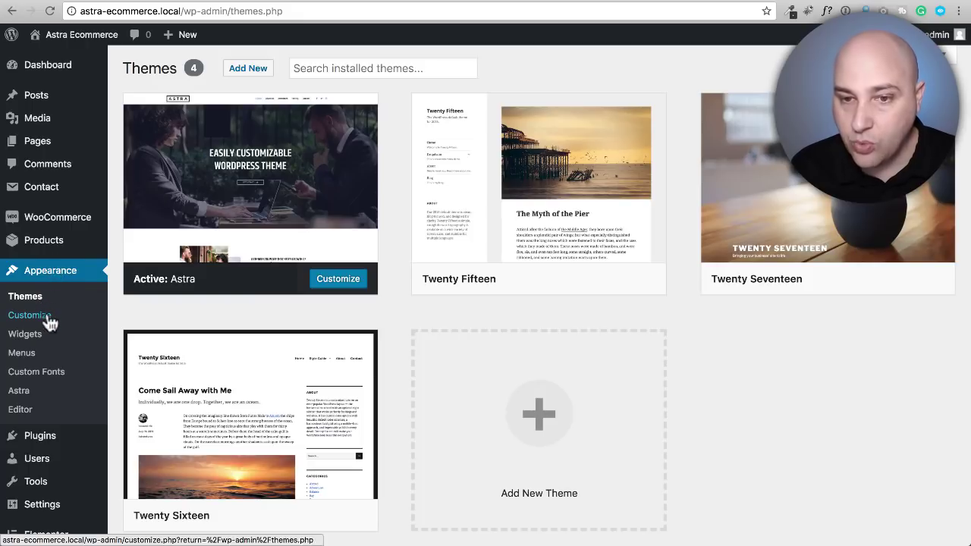
# Step: Delete the Gotham Ultra font from Appearance > Custom Fonts
pyautogui.click(34, 379)
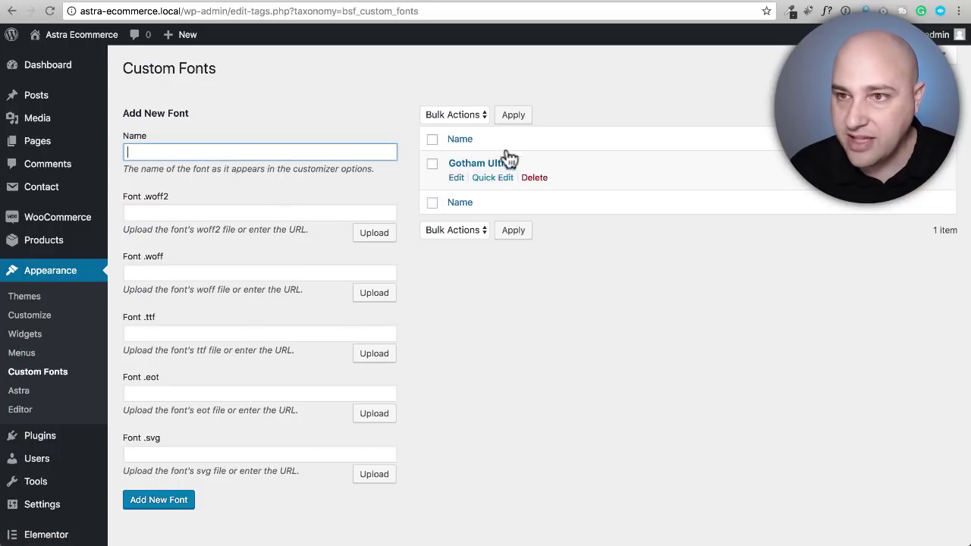
pyautogui.click(531, 179)
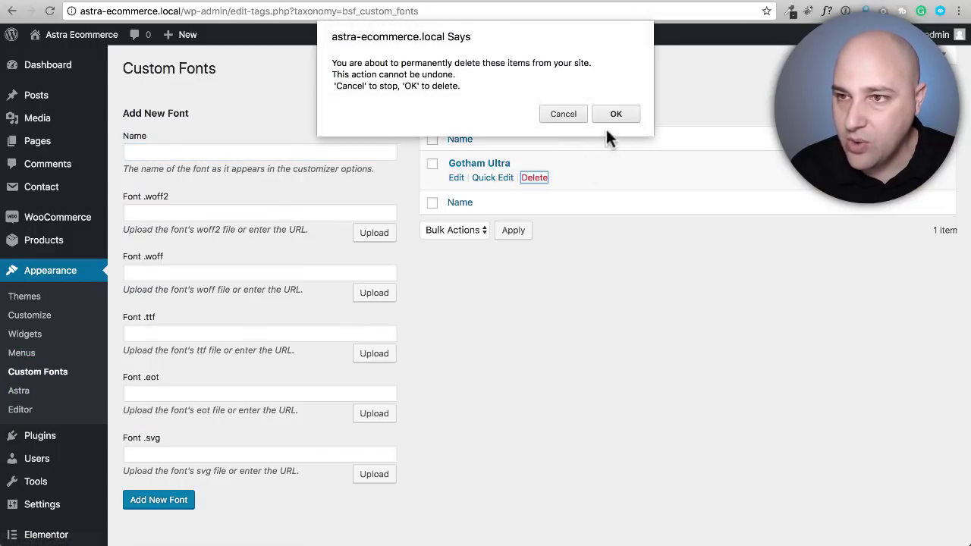
pyautogui.click(617, 113)
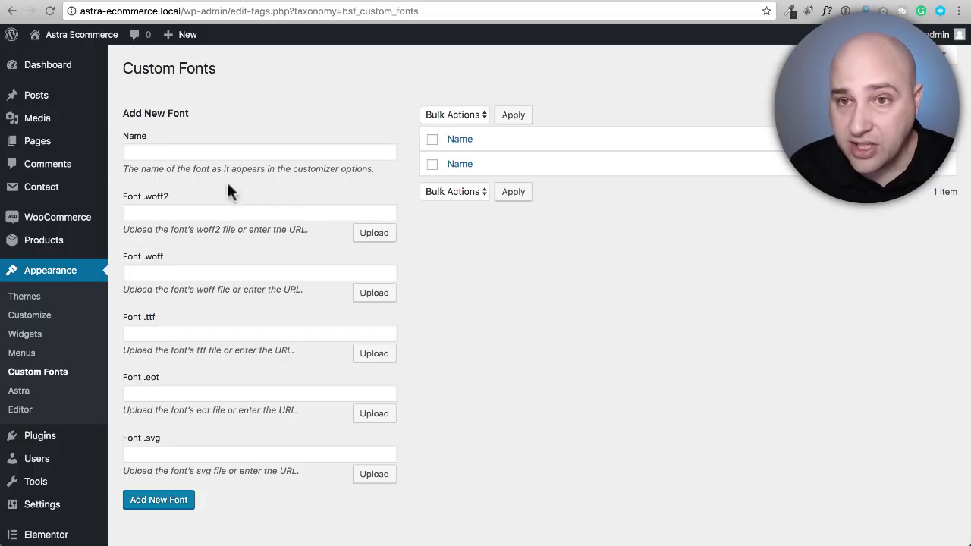
# Step: Look over the add-new-font form, then return to the Elementor custom fonts article
pyautogui.click(216, 149)
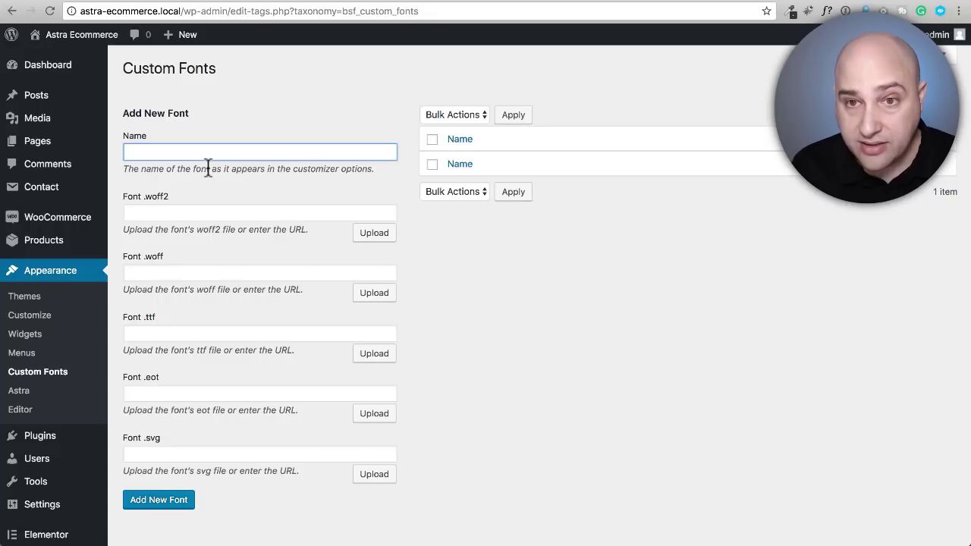
pyautogui.click(494, 474)
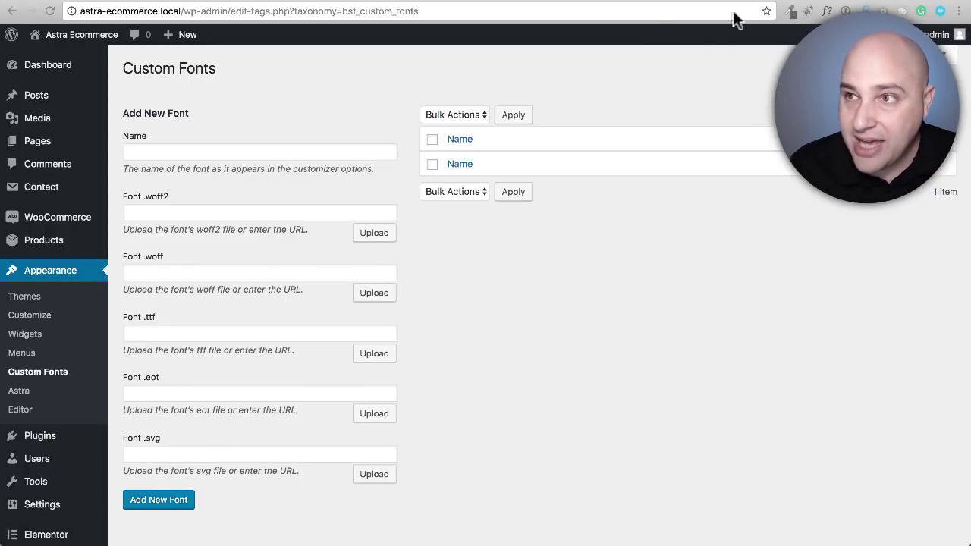
pyautogui.click(776, 0)
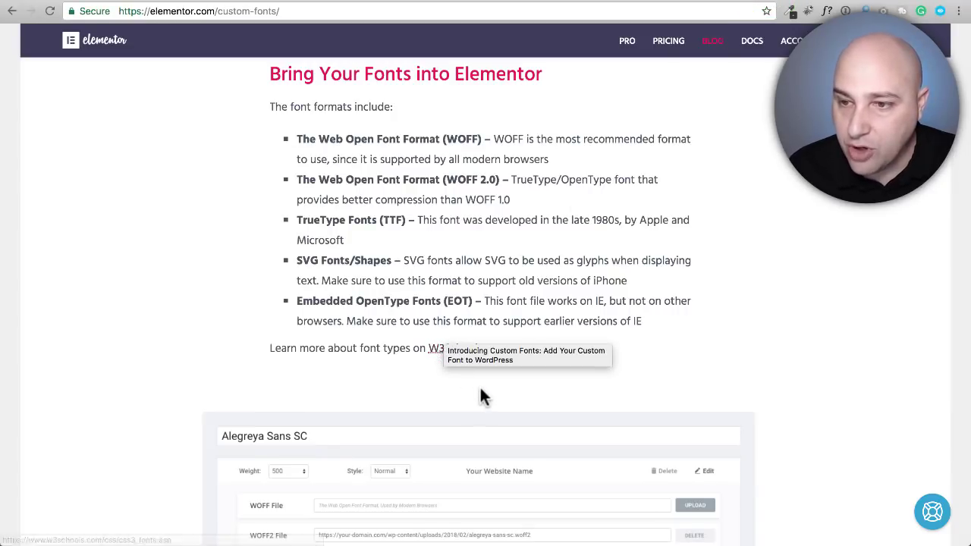
# Step: Highlight the WOFF and WOFF 2.0 descriptions, including WOFF 2.0's better compression, in the format list
pyautogui.click(474, 384)
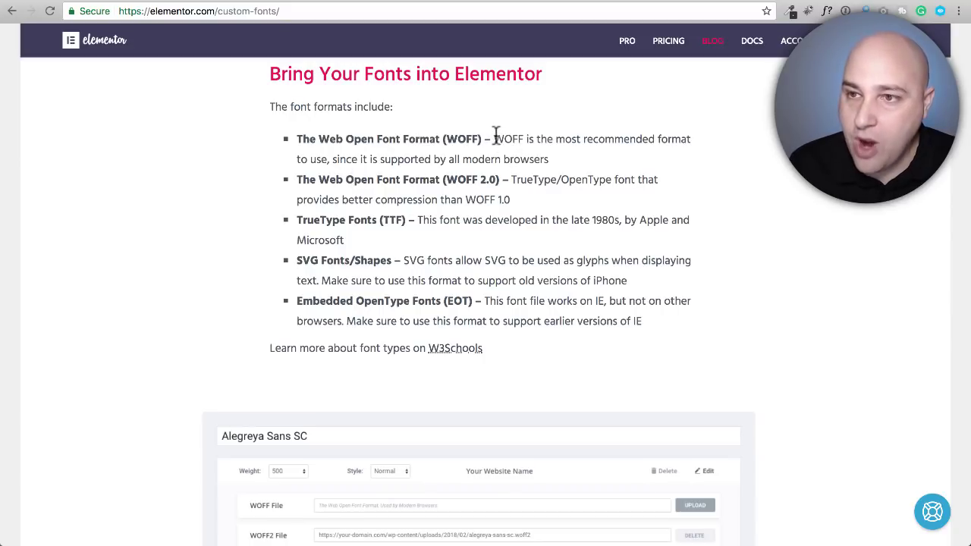
pyautogui.moveTo(494, 139); pyautogui.dragTo(517, 198)
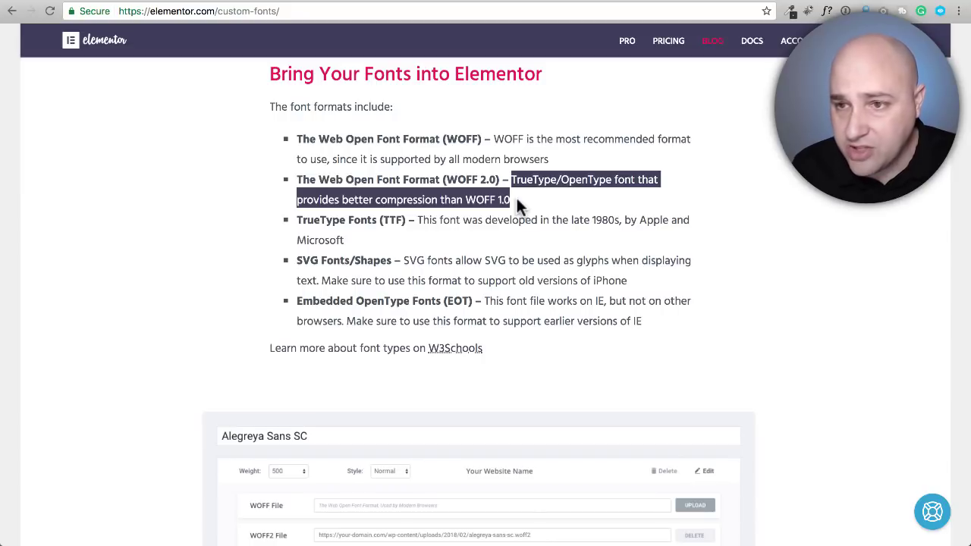
pyautogui.click(516, 196)
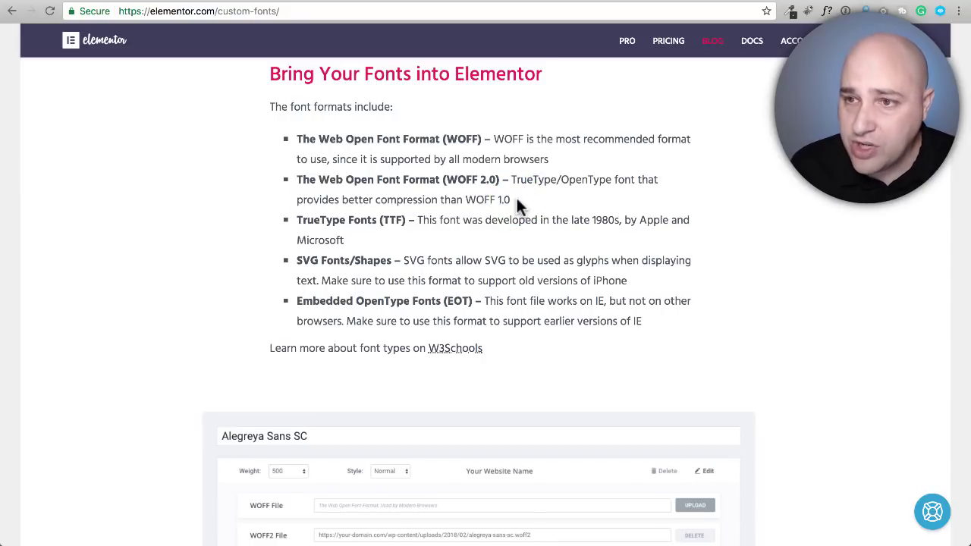
pyautogui.moveTo(513, 179); pyautogui.dragTo(520, 201)
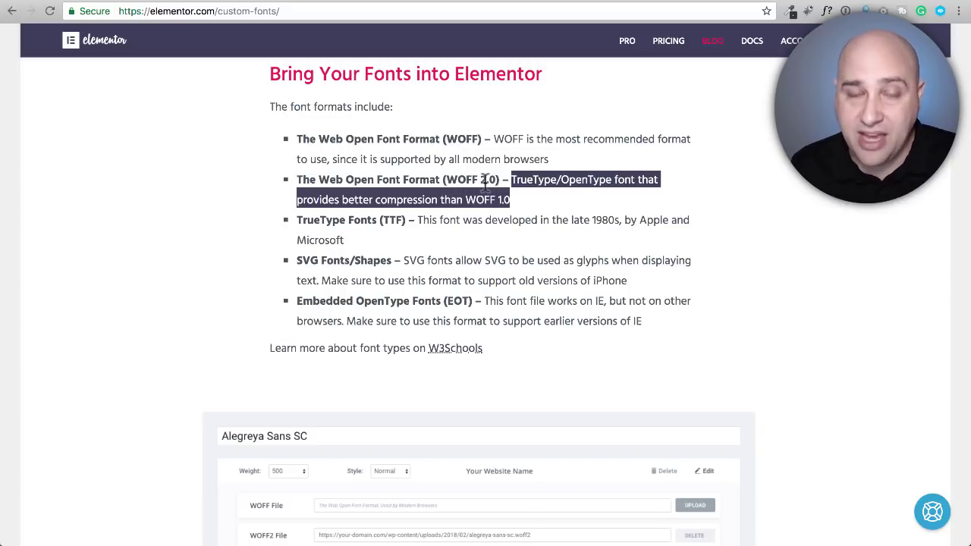
pyautogui.click(548, 186)
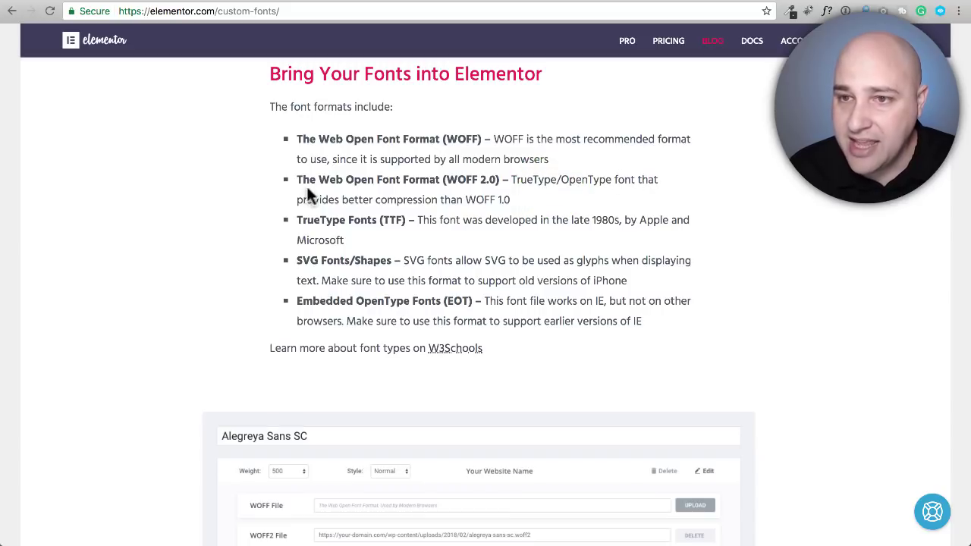
pyautogui.moveTo(304, 194); pyautogui.dragTo(511, 194)
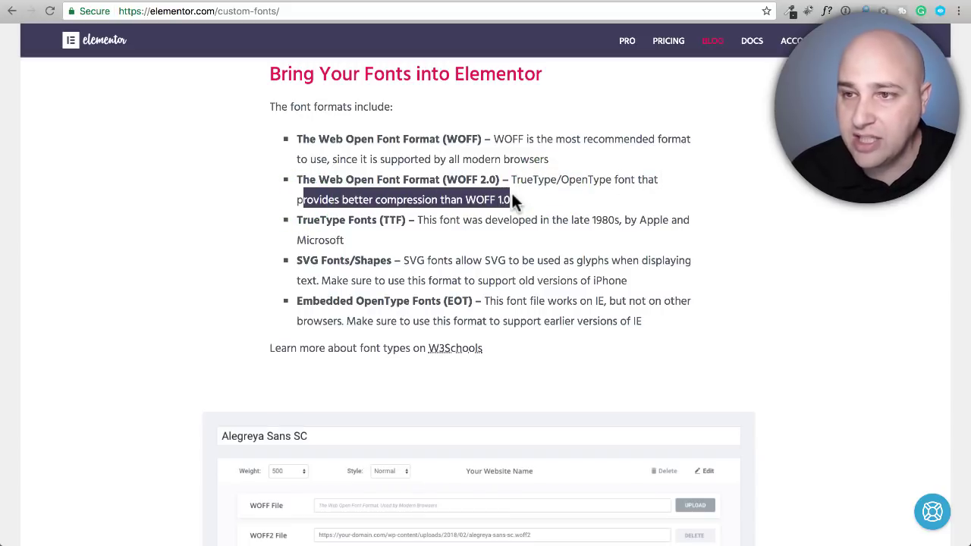
pyautogui.moveTo(493, 137); pyautogui.dragTo(552, 160)
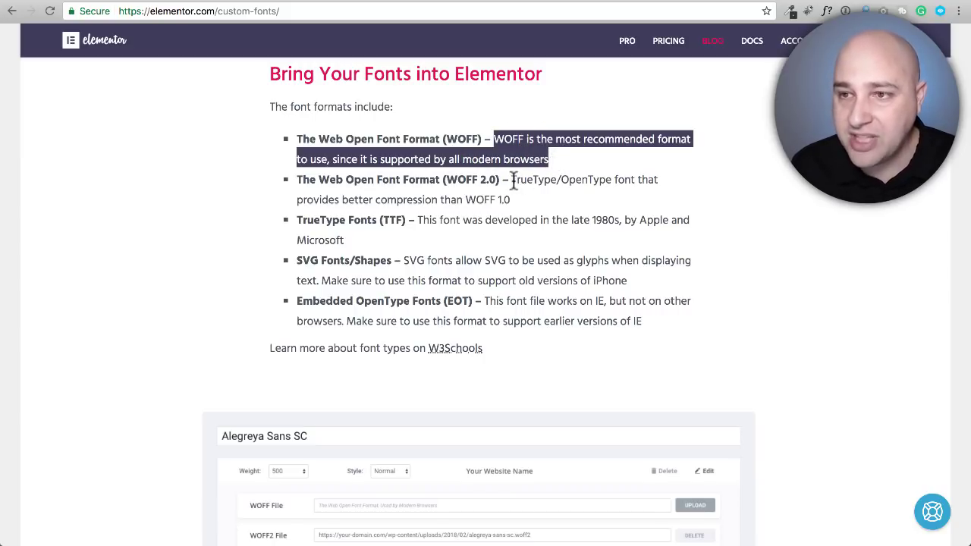
pyautogui.moveTo(513, 179); pyautogui.dragTo(519, 198)
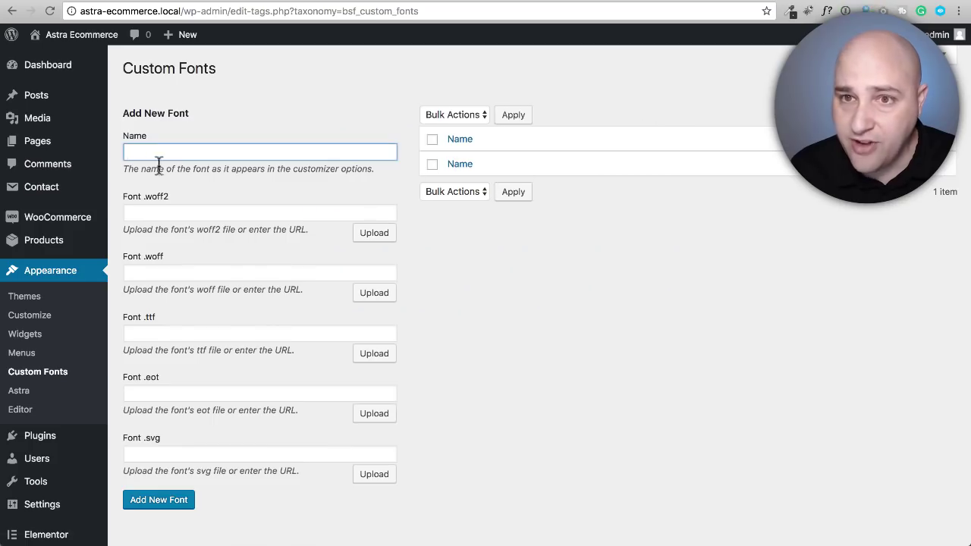
pyautogui.moveTo(179, 205); pyautogui.dragTo(128, 202)
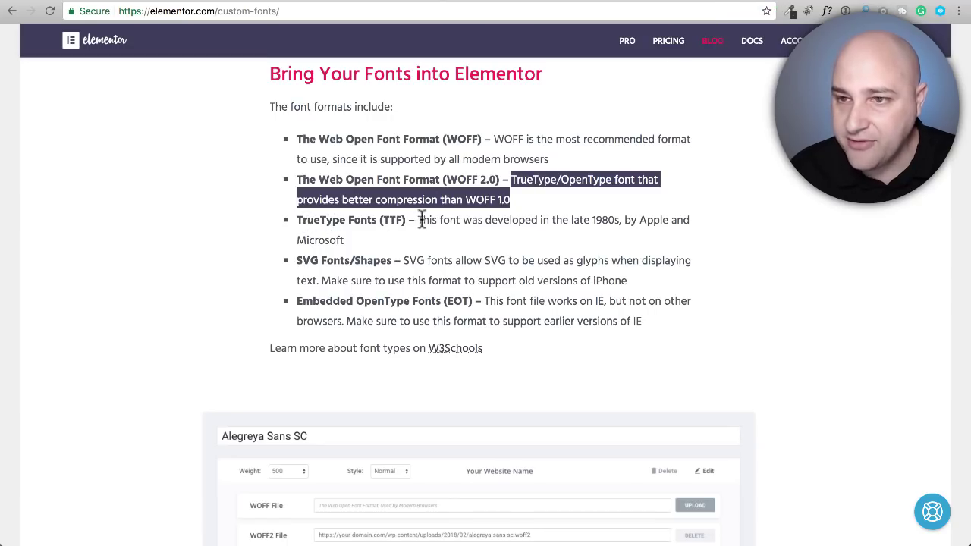
# Step: Highlight the TrueType, EOT and WOFF 2.0 format names and descriptions in the article
pyautogui.moveTo(419, 220); pyautogui.dragTo(440, 239)
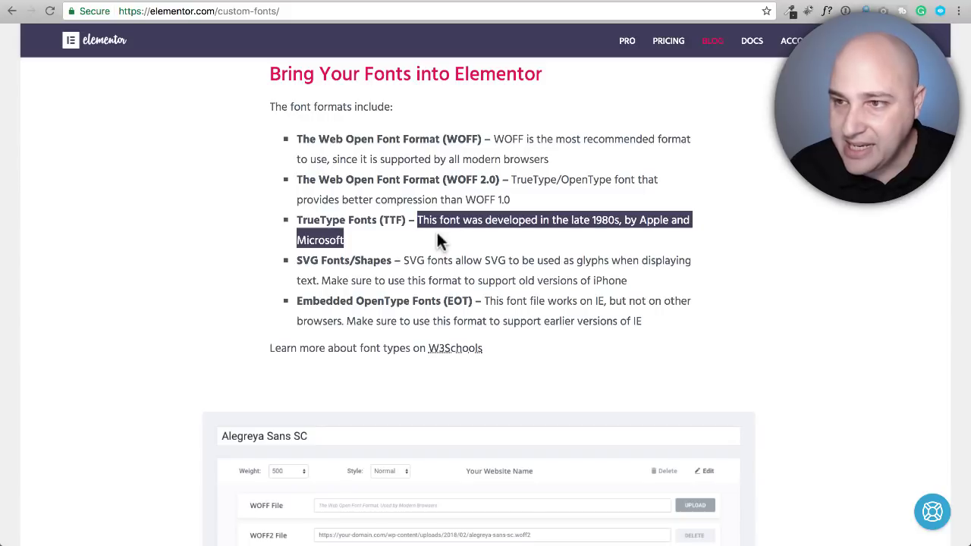
pyautogui.click(432, 238)
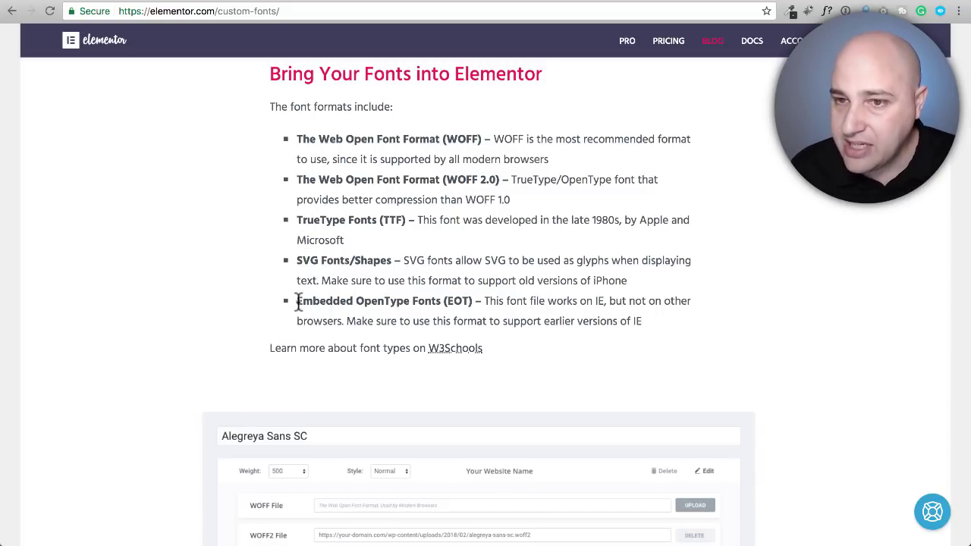
pyautogui.moveTo(296, 301); pyautogui.dragTo(473, 301)
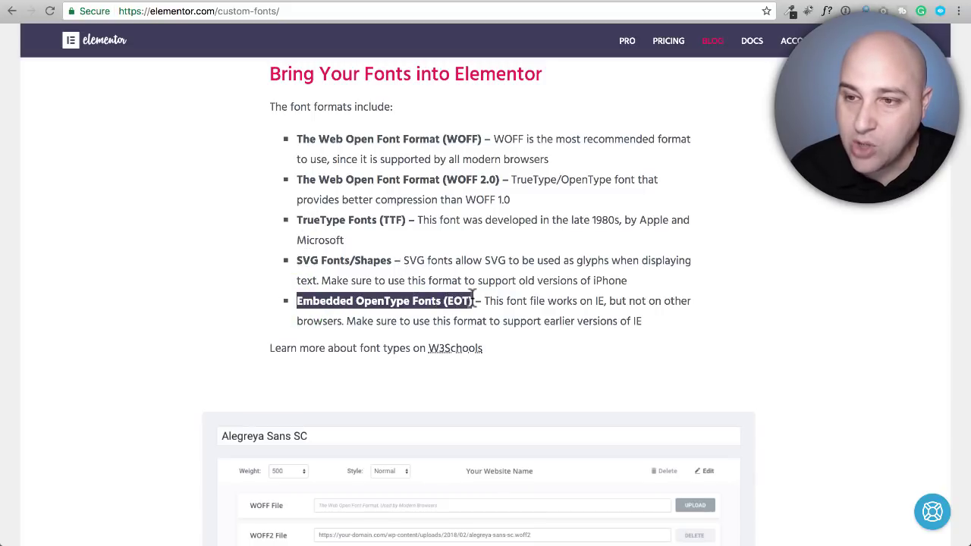
pyautogui.click(352, 303)
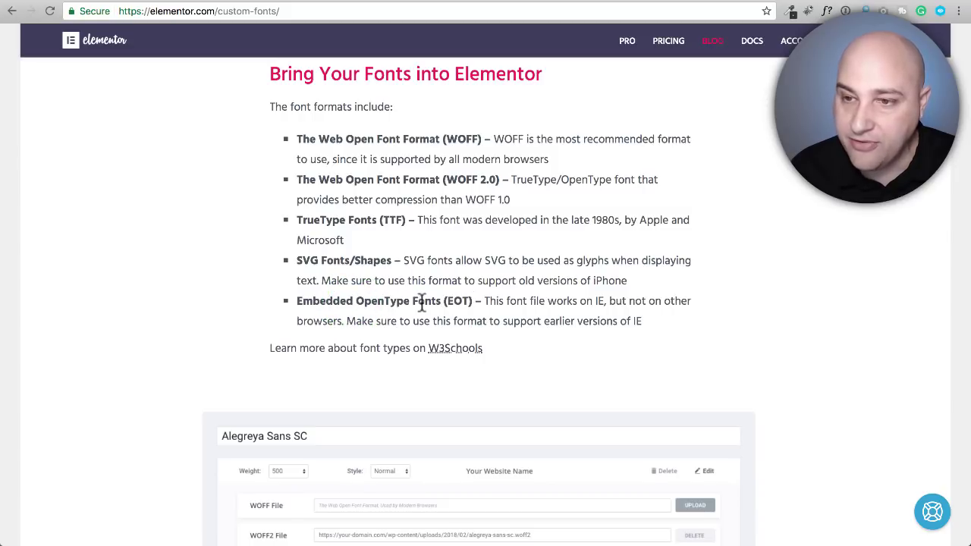
pyautogui.moveTo(485, 301); pyautogui.dragTo(659, 320)
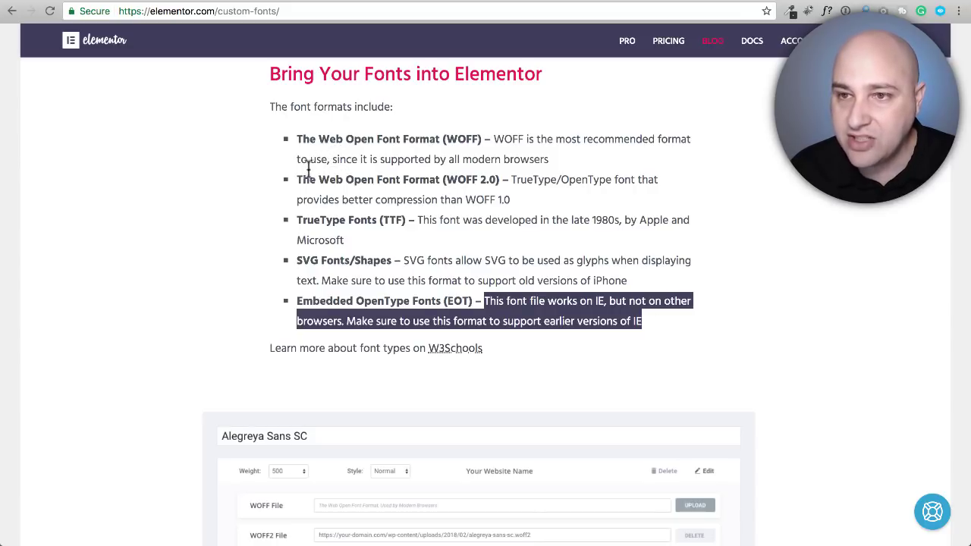
pyautogui.moveTo(296, 179); pyautogui.dragTo(498, 180)
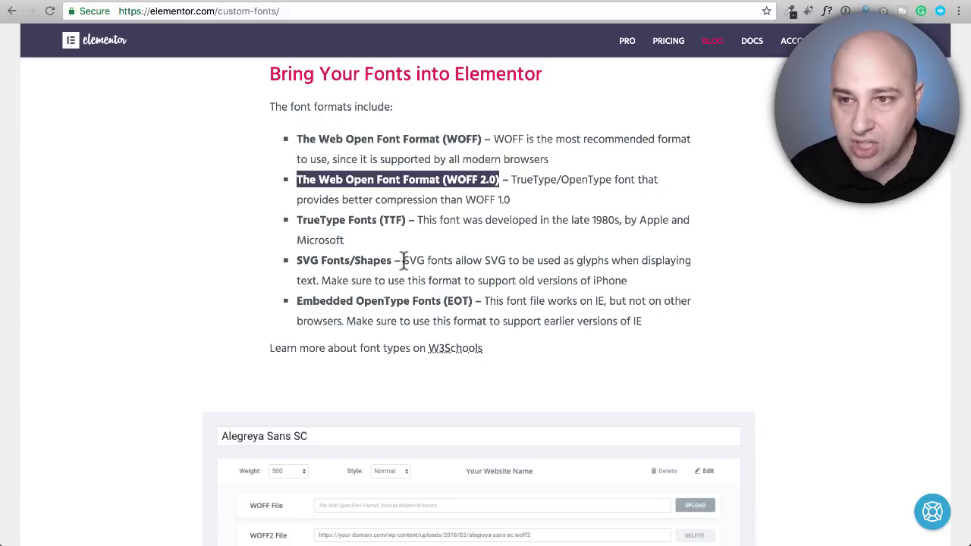
pyautogui.moveTo(297, 301); pyautogui.dragTo(469, 298)
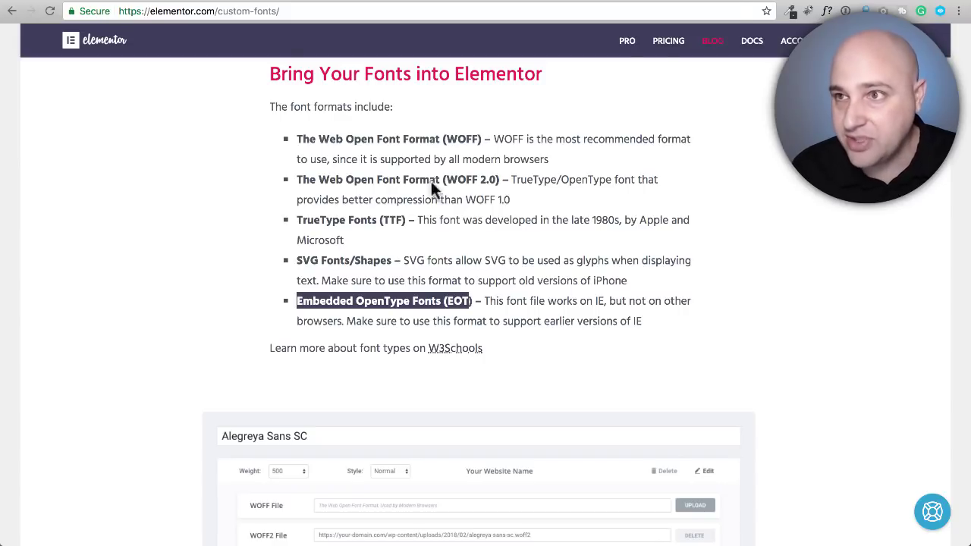
# Step: Enter 'Bebas' as the new custom font's name
pyautogui.hotkey('ctrl', 'Tab')
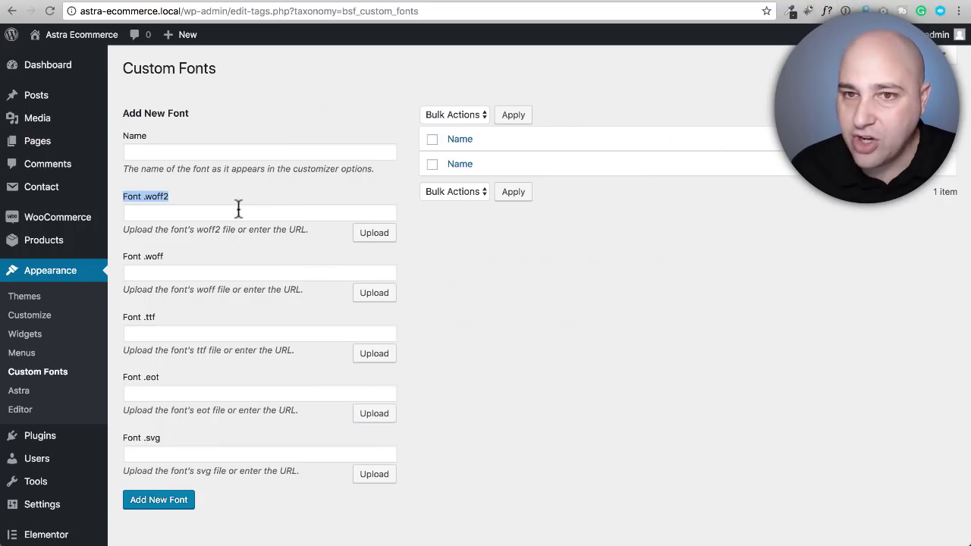
pyautogui.click(239, 149)
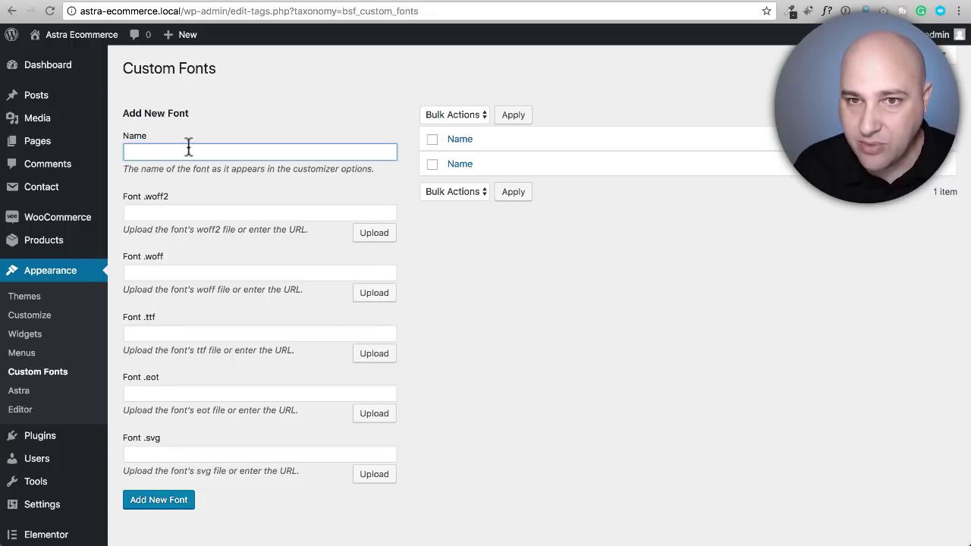
pyautogui.write('Bebas')
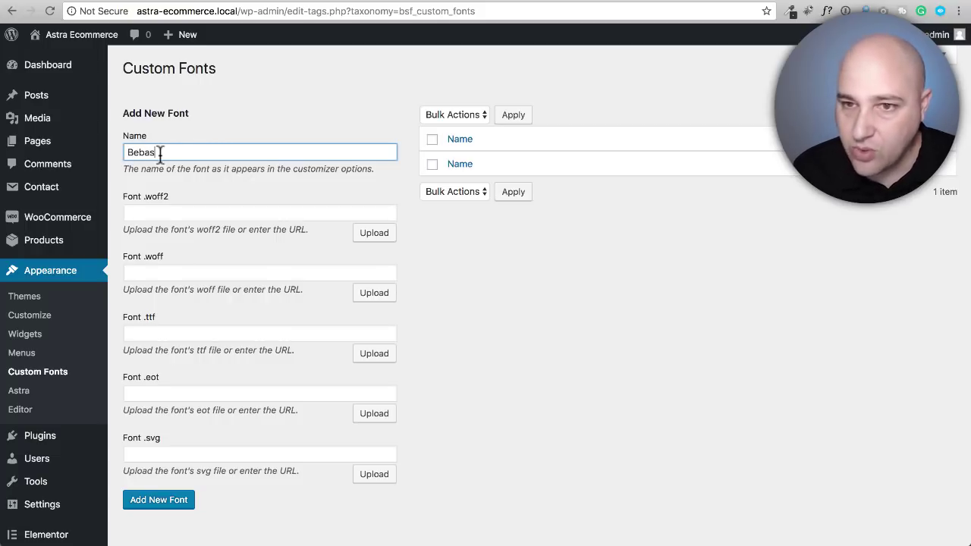
# Step: Upload BebasNeue-Bold.ttf and set it as the font's .ttf file
pyautogui.click(247, 203)
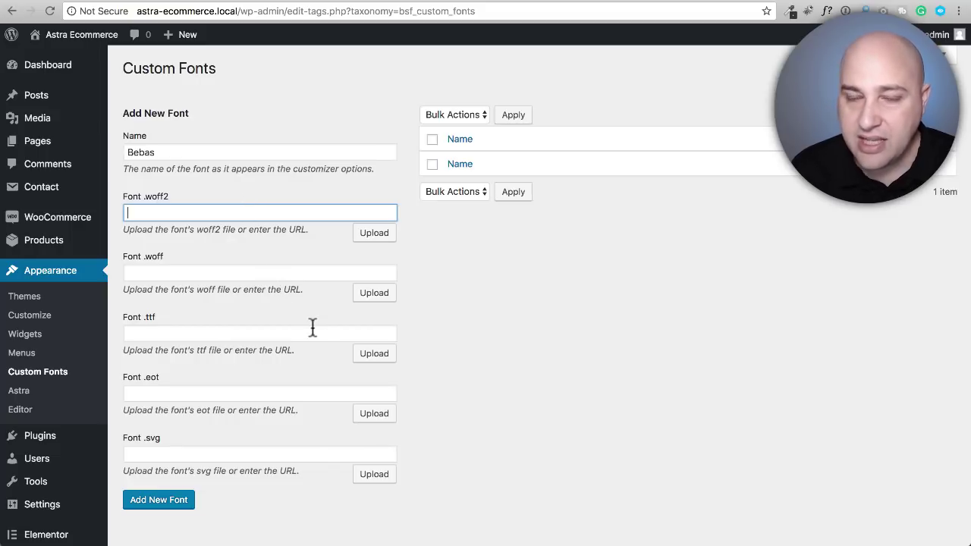
pyautogui.click(364, 355)
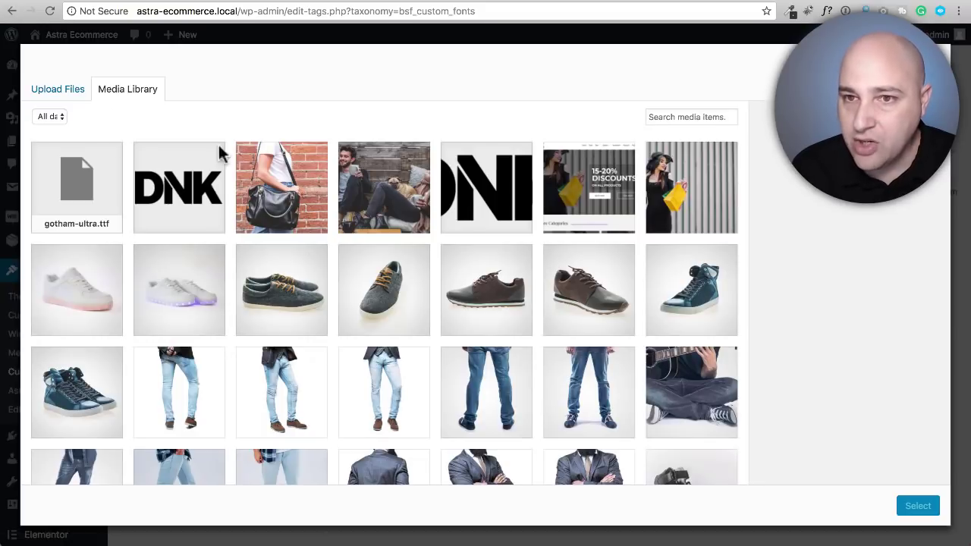
pyautogui.click(64, 94)
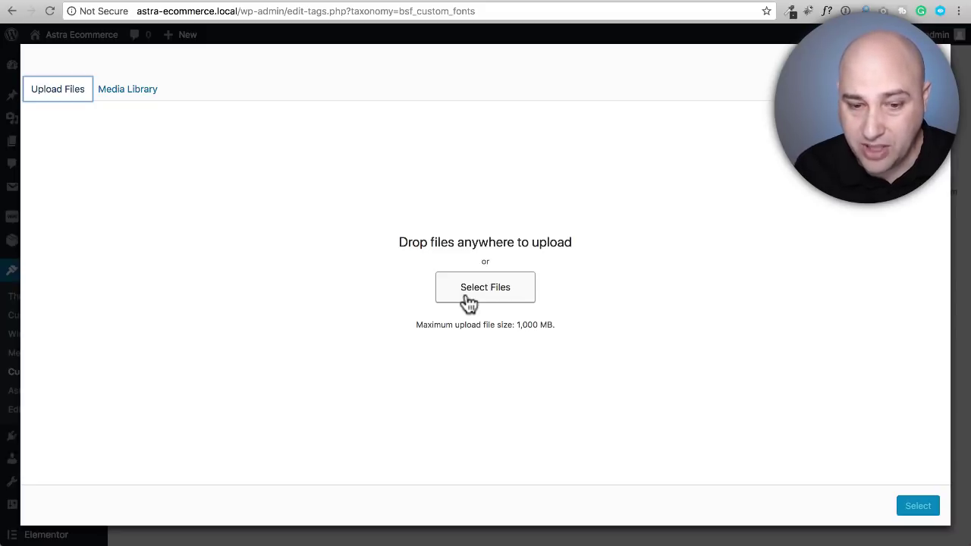
pyautogui.moveTo(470, 542); pyautogui.dragTo(384, 275)
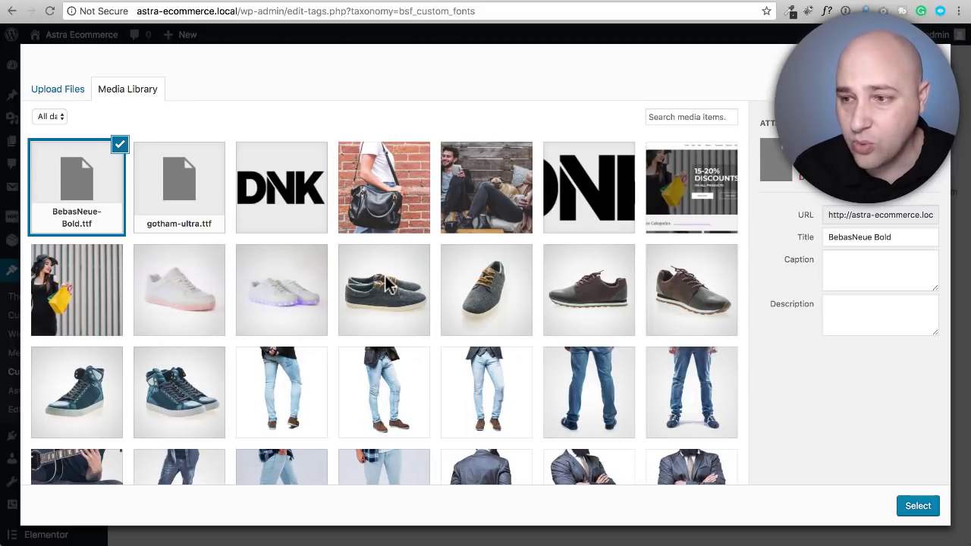
pyautogui.click(925, 508)
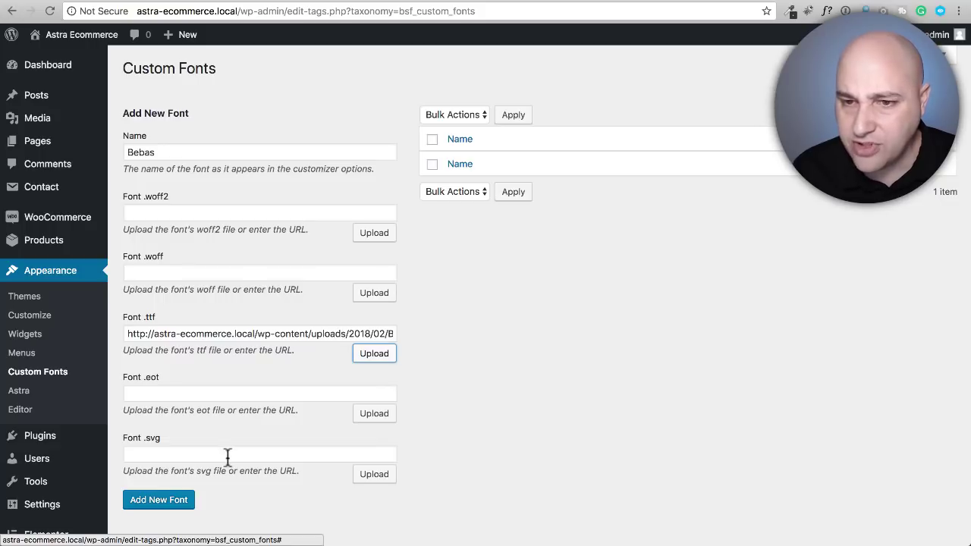
# Step: Save the Bebas font, then open the Contact Us page with Edit with Elementor
pyautogui.click(160, 502)
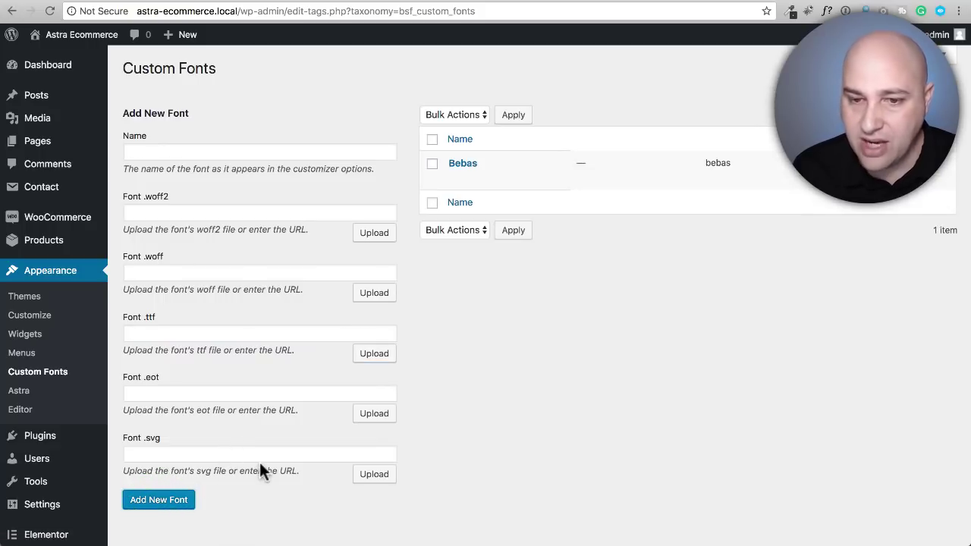
pyautogui.moveTo(595, 173)
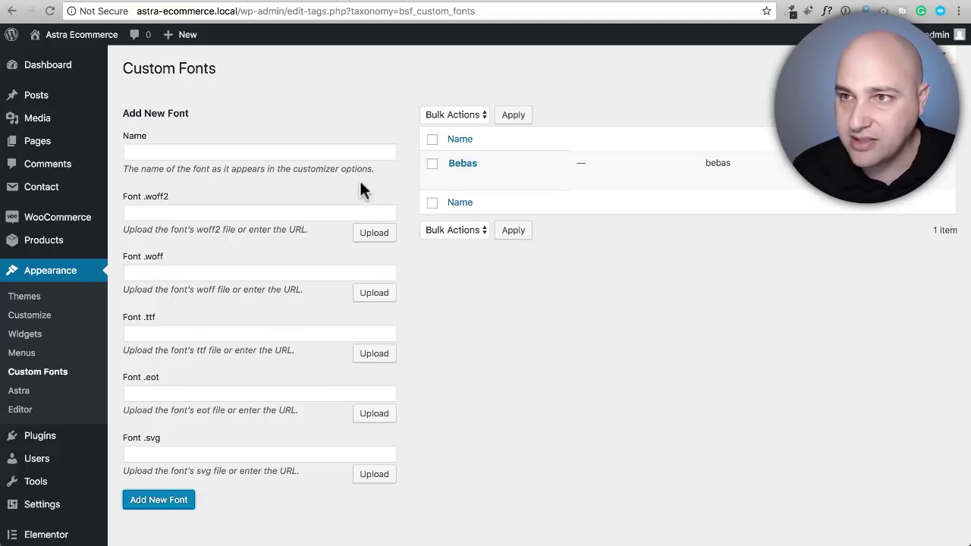
pyautogui.click(37, 141)
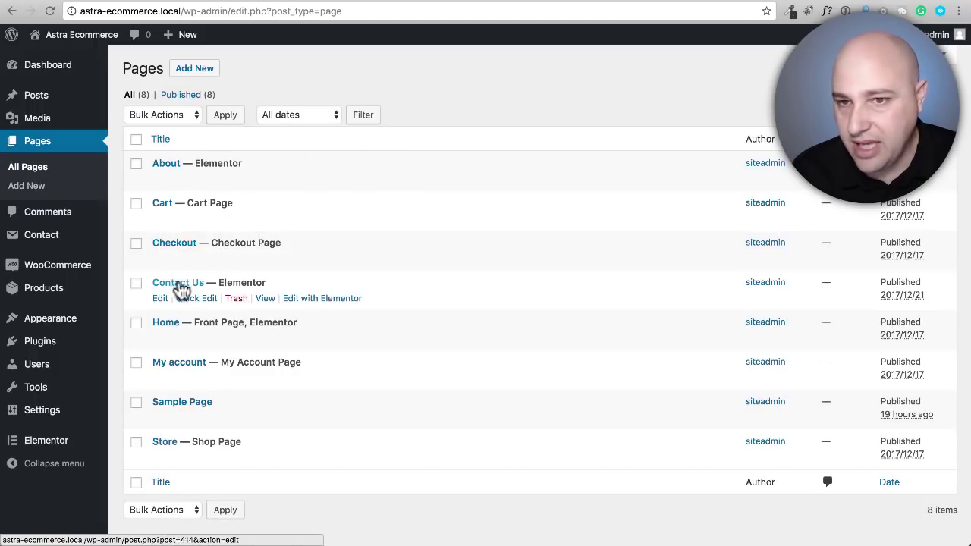
pyautogui.click(319, 299)
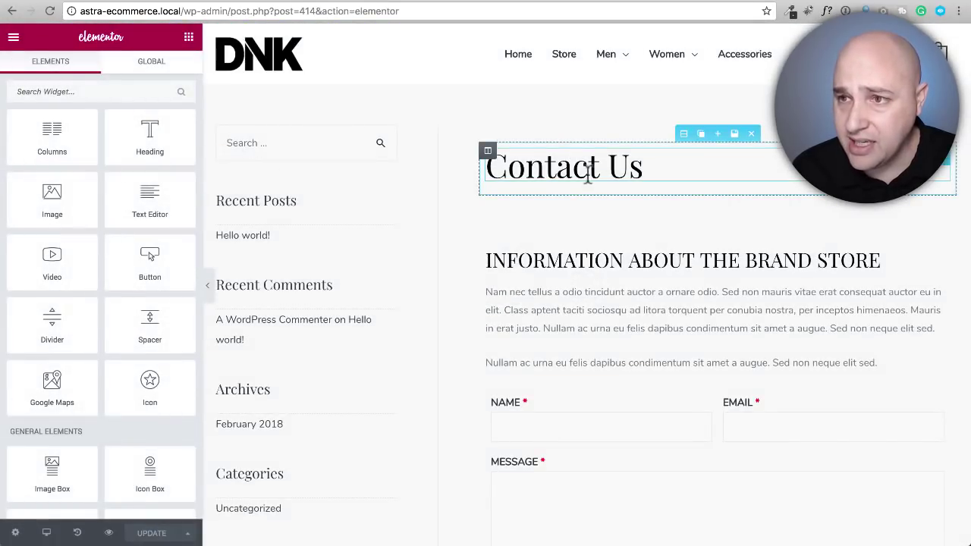
# Step: Set the Contact Us heading's typography font family to Bebas, found by searching 'beb'
pyautogui.click(573, 169)
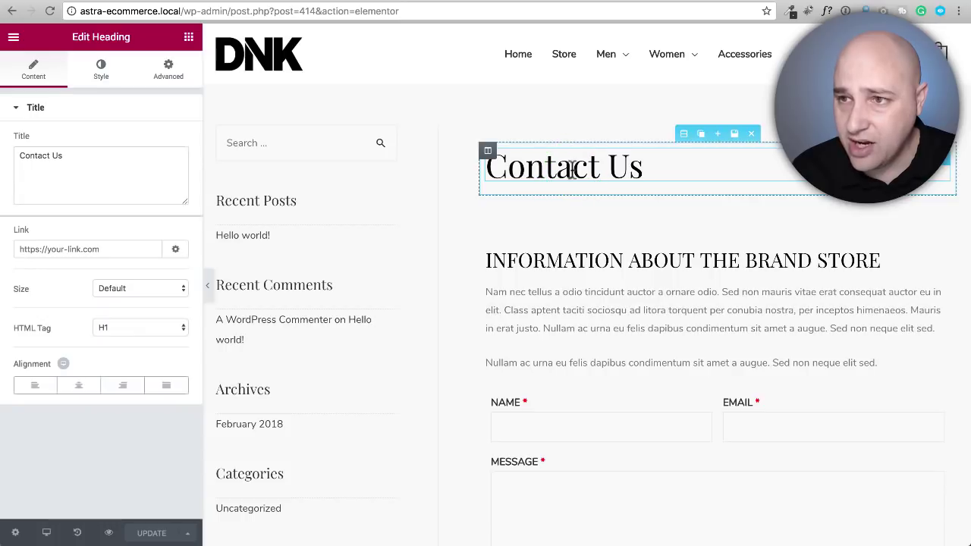
pyautogui.click(104, 69)
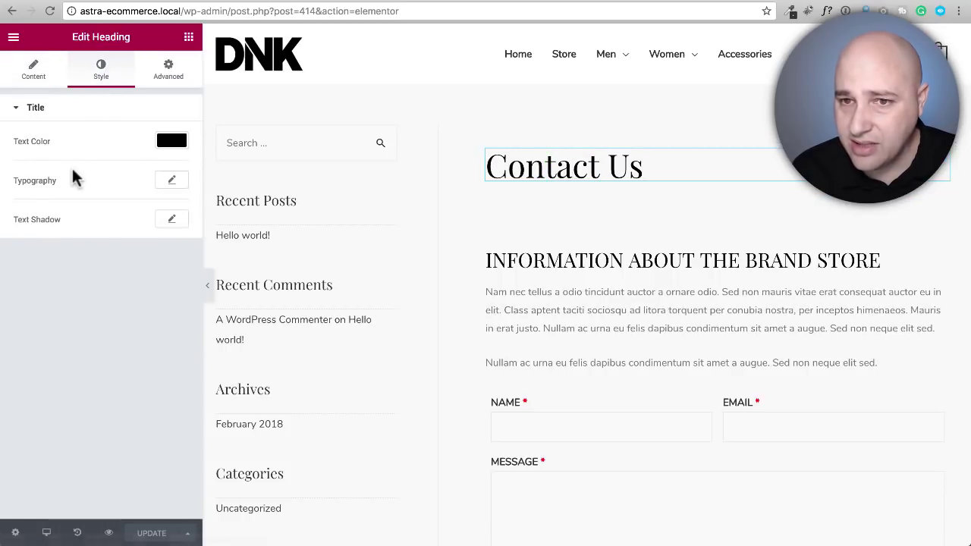
pyautogui.click(172, 182)
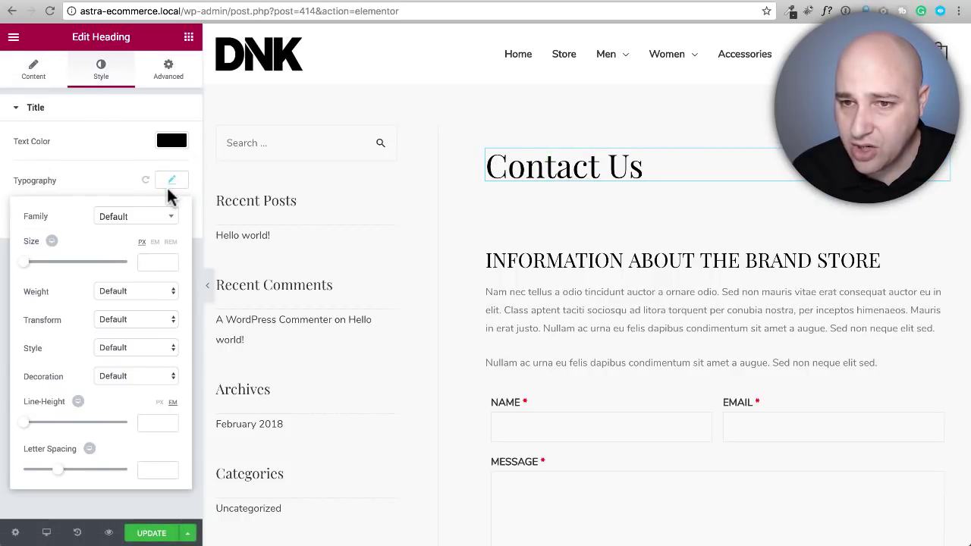
pyautogui.click(124, 217)
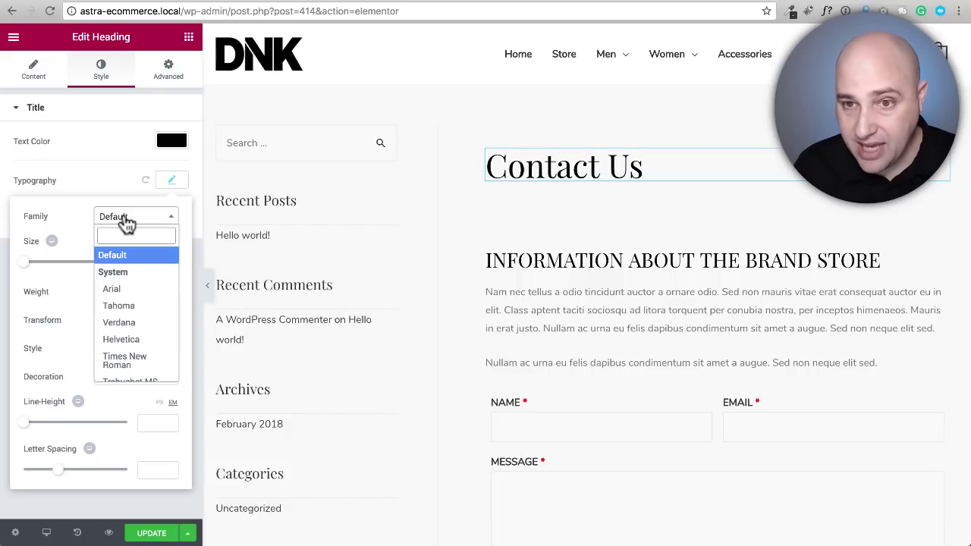
pyautogui.write('beb')
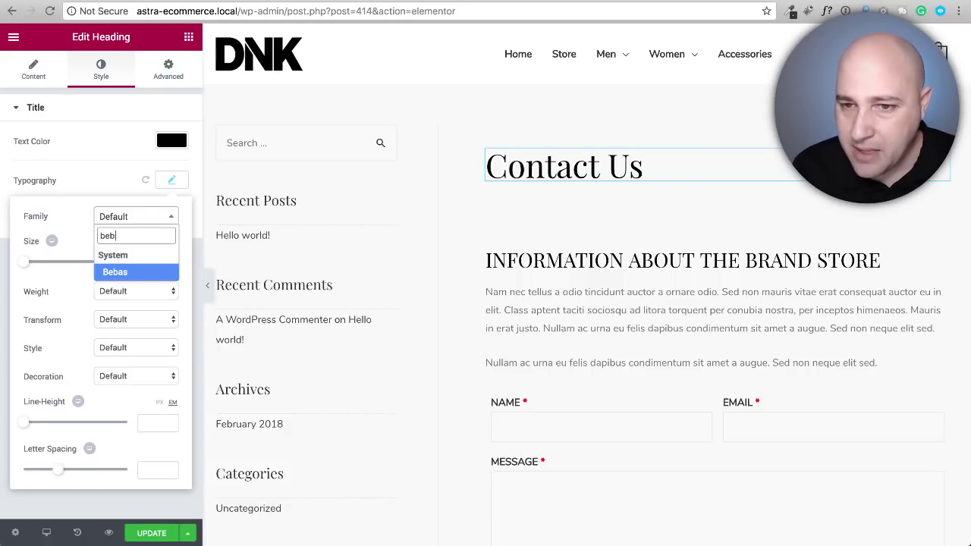
pyautogui.click(133, 275)
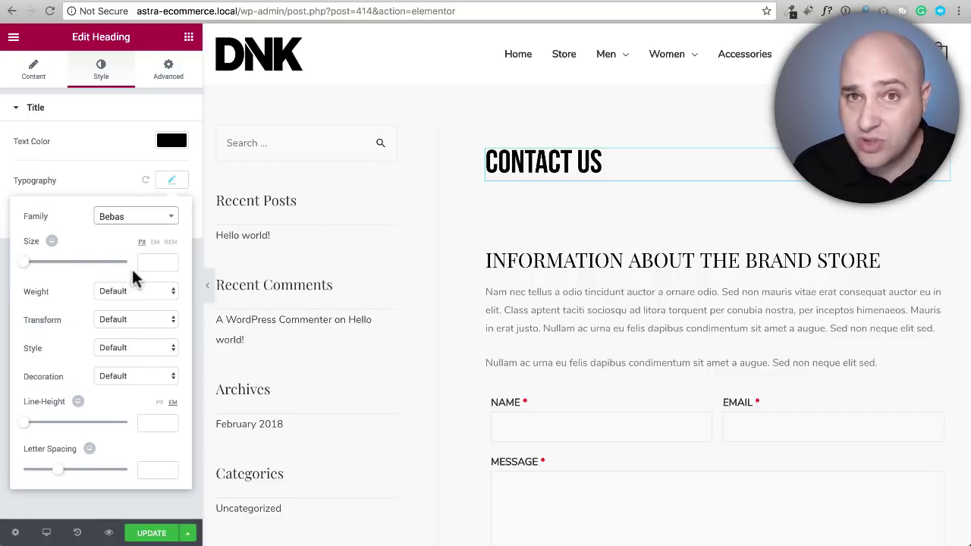
pyautogui.click(91, 174)
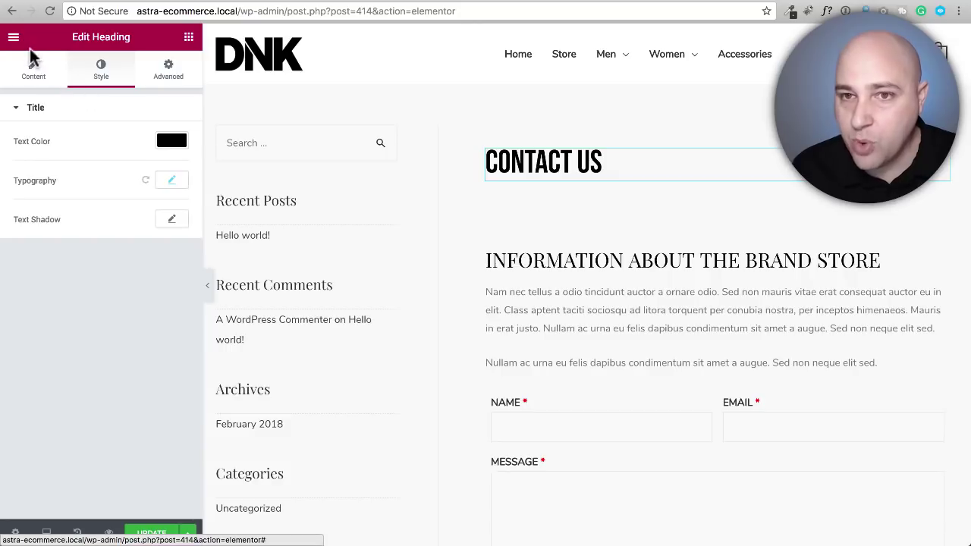
# Step: Search 'beb' in Default Fonts' Primary Headline Family, find no Bebas, and exit to the dashboard
pyautogui.click(12, 37)
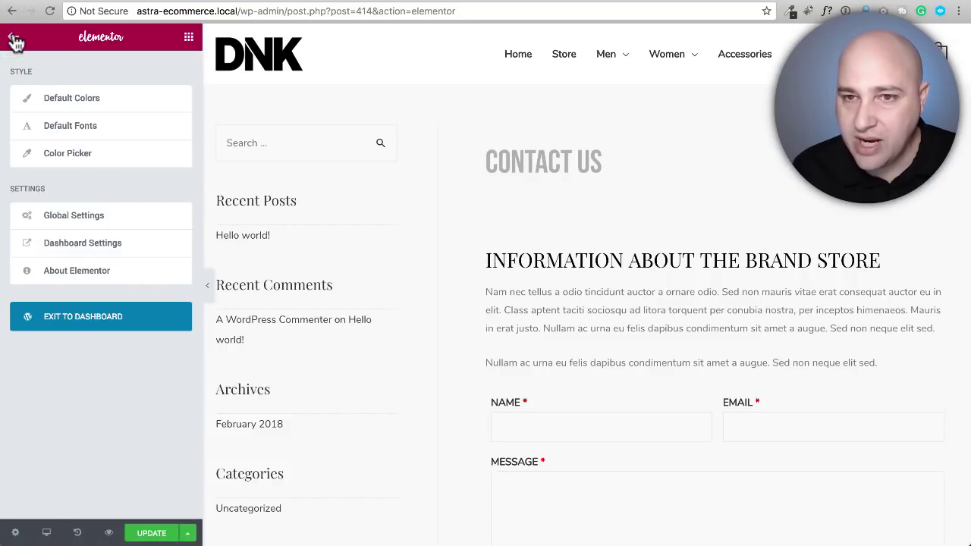
pyautogui.click(71, 127)
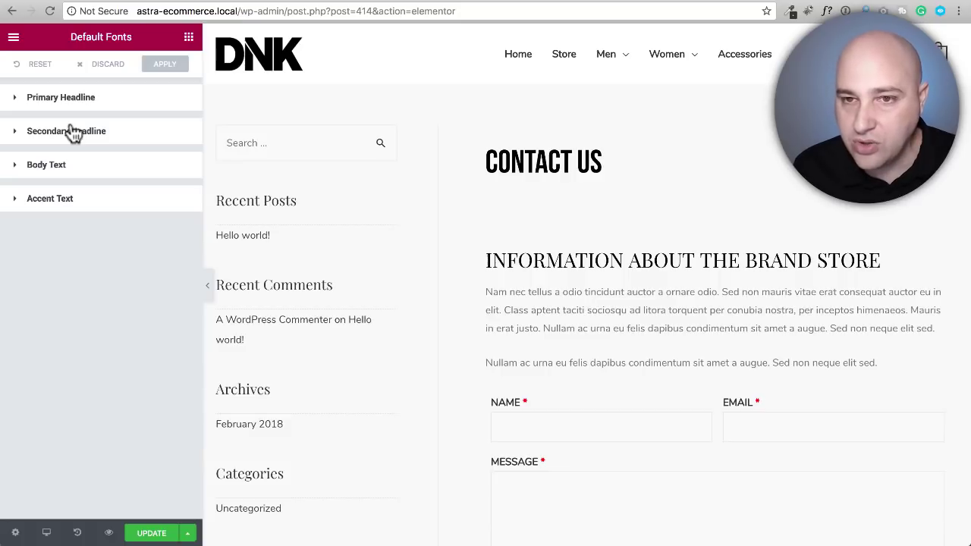
pyautogui.click(73, 100)
pyautogui.click(149, 139)
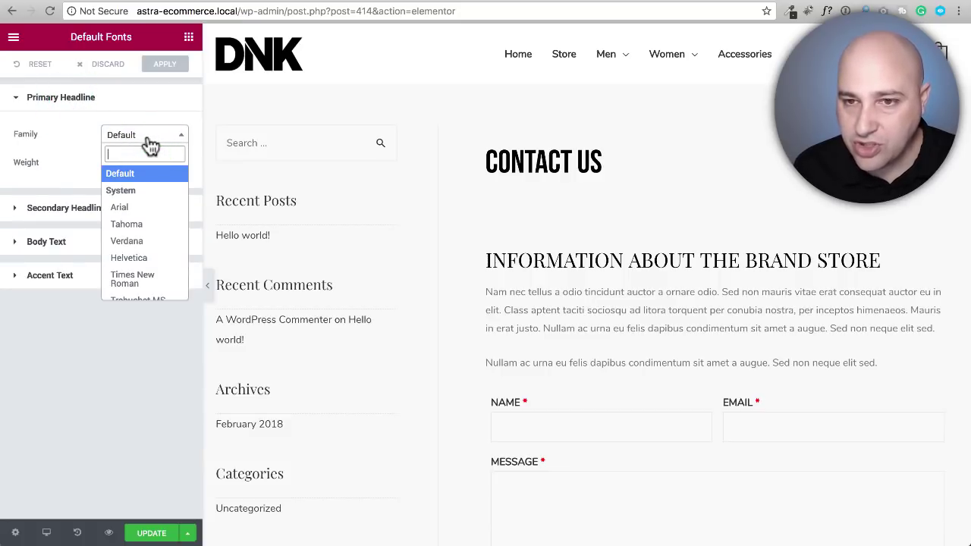
pyautogui.write('beb')
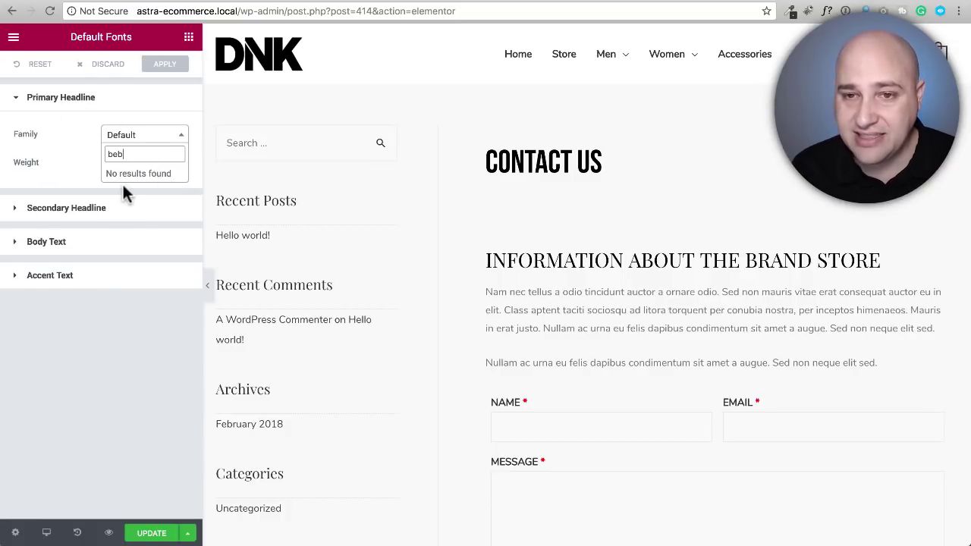
pyautogui.click(68, 147)
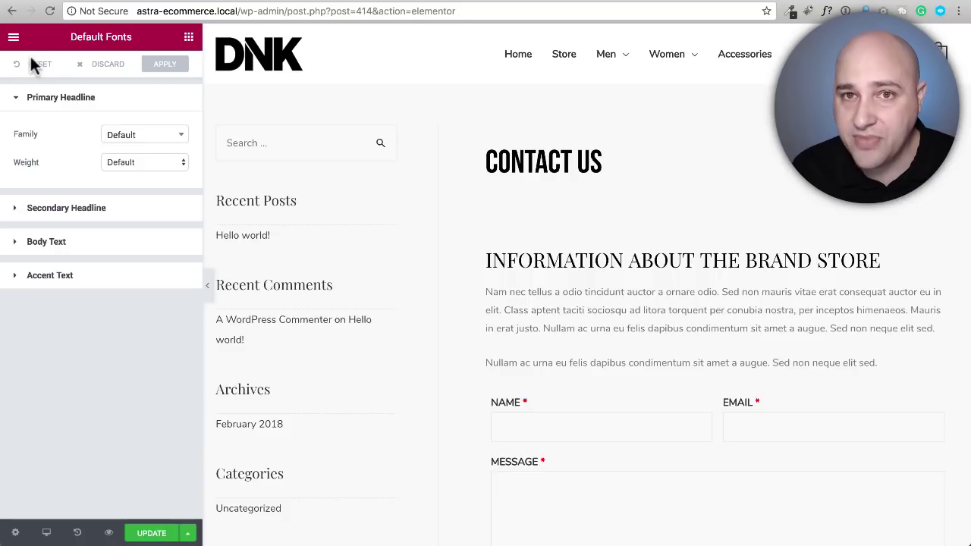
pyautogui.click(16, 38)
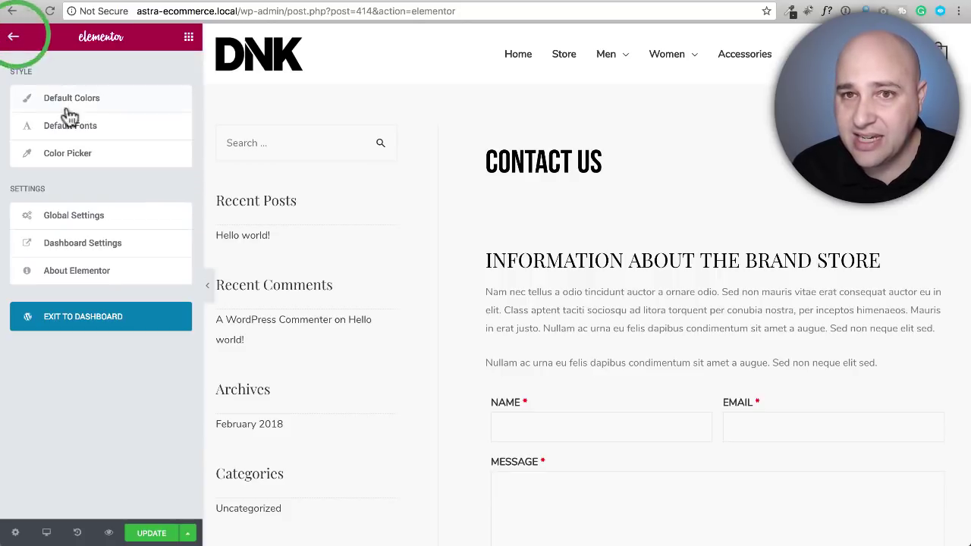
pyautogui.click(101, 324)
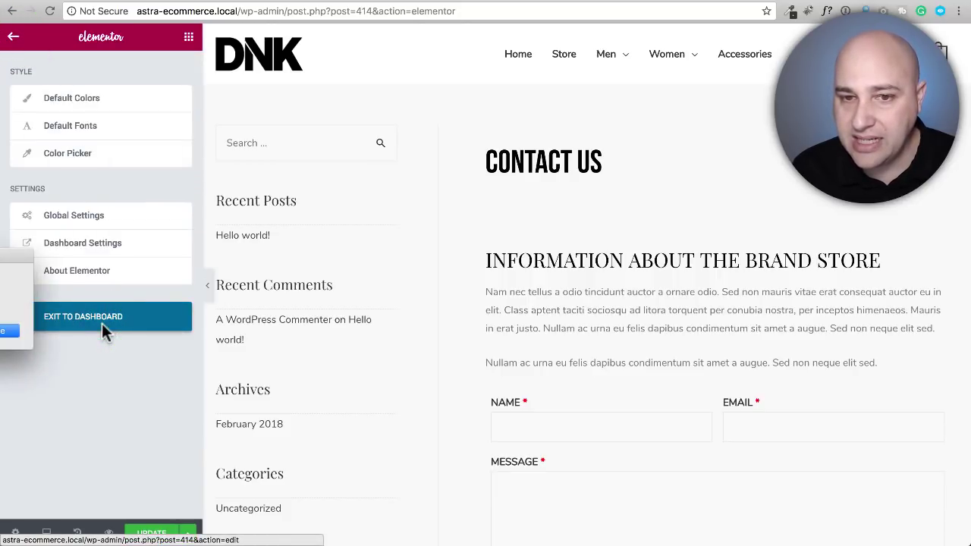
# Step: Confirm leaving the editor and open Appearance > Customize for the Astra theme
pyautogui.click(11, 330)
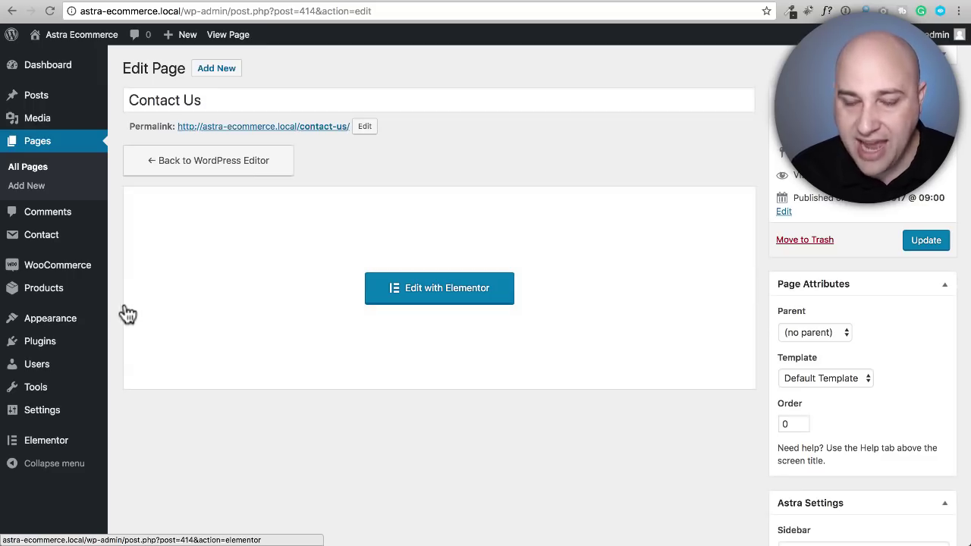
pyautogui.moveTo(87, 322)
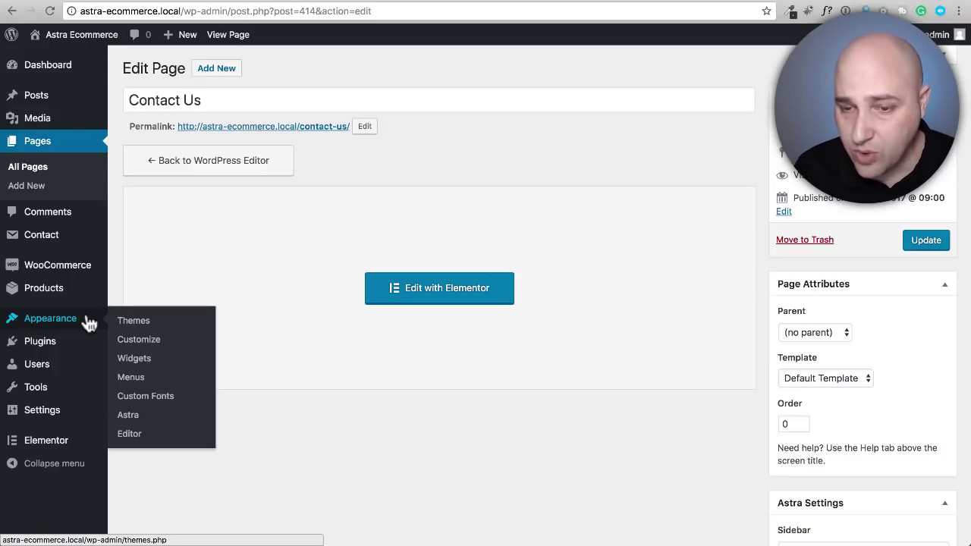
pyautogui.click(138, 339)
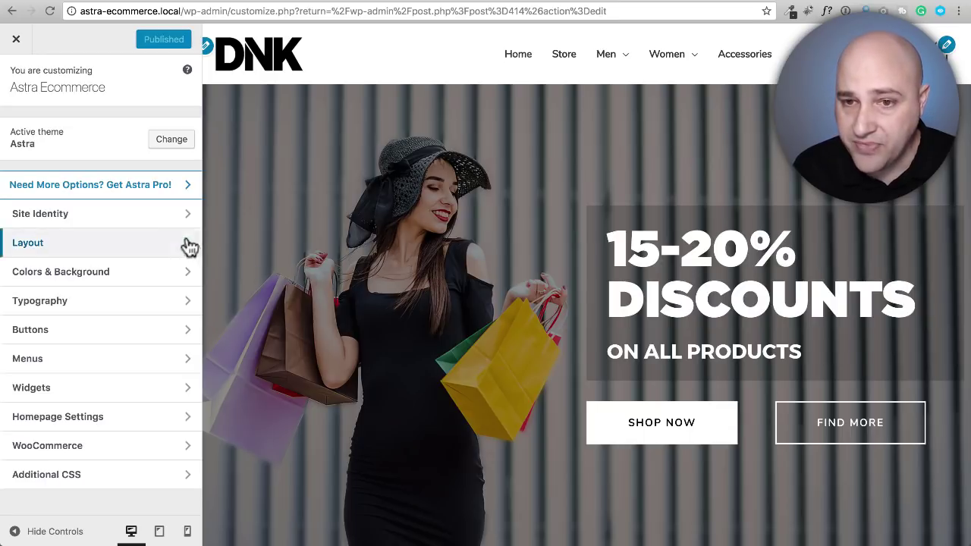
# Step: Set Astra's Base Typography headings font family to Bebas, publish, and close the customizer
pyautogui.click(74, 304)
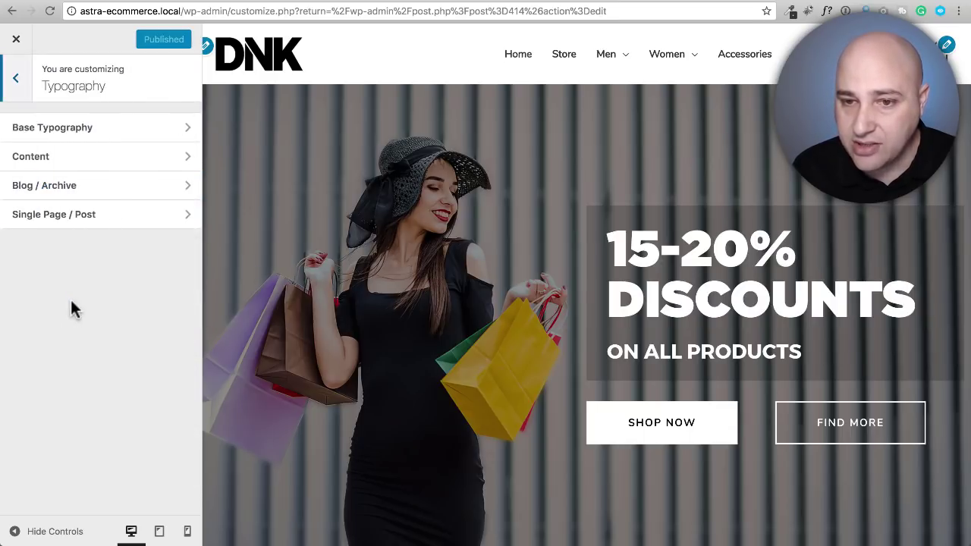
pyautogui.click(61, 133)
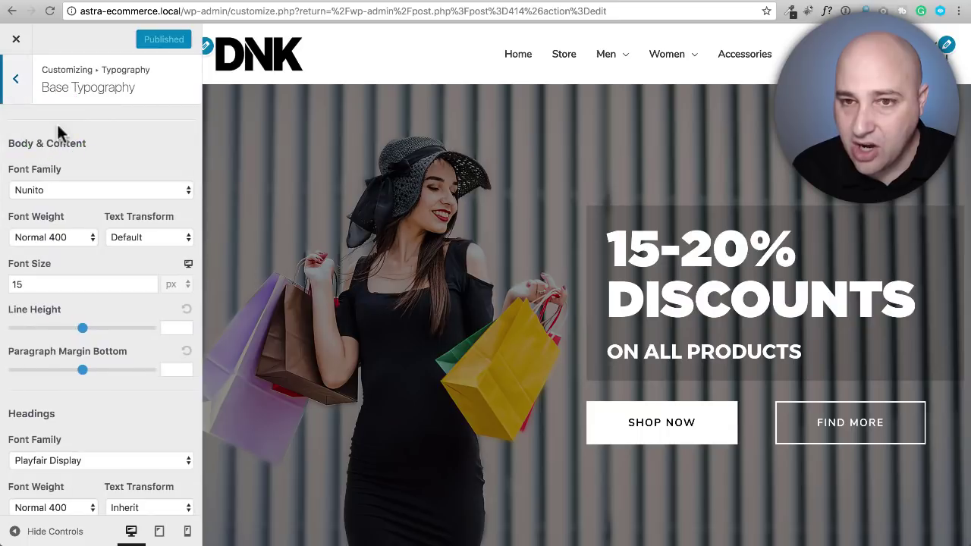
pyautogui.scroll(-1, 82, 189)
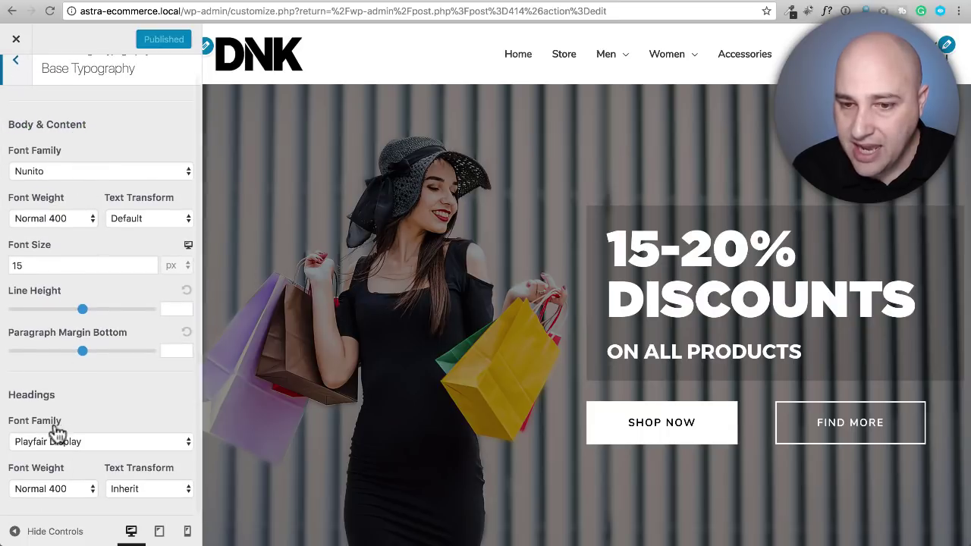
pyautogui.click(97, 446)
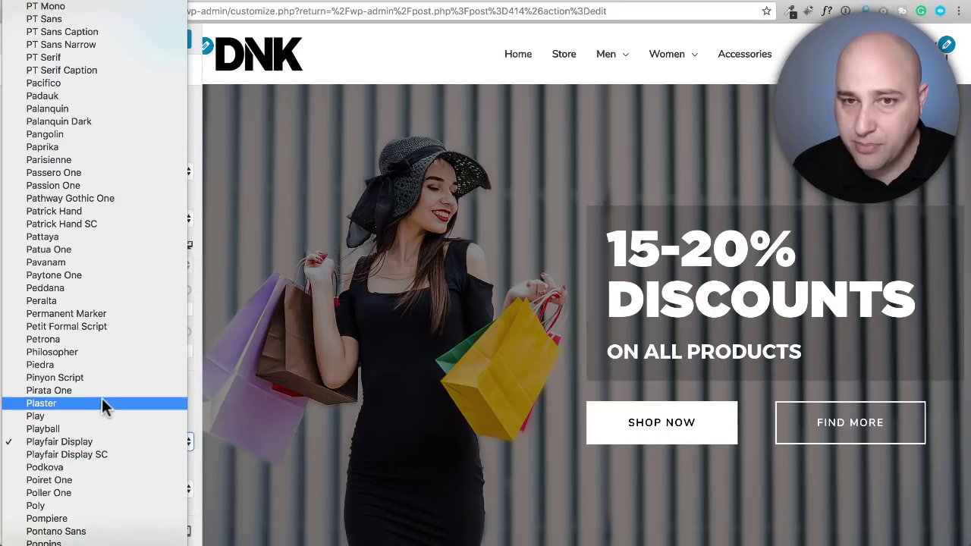
pyautogui.scroll(20, 104, 413)
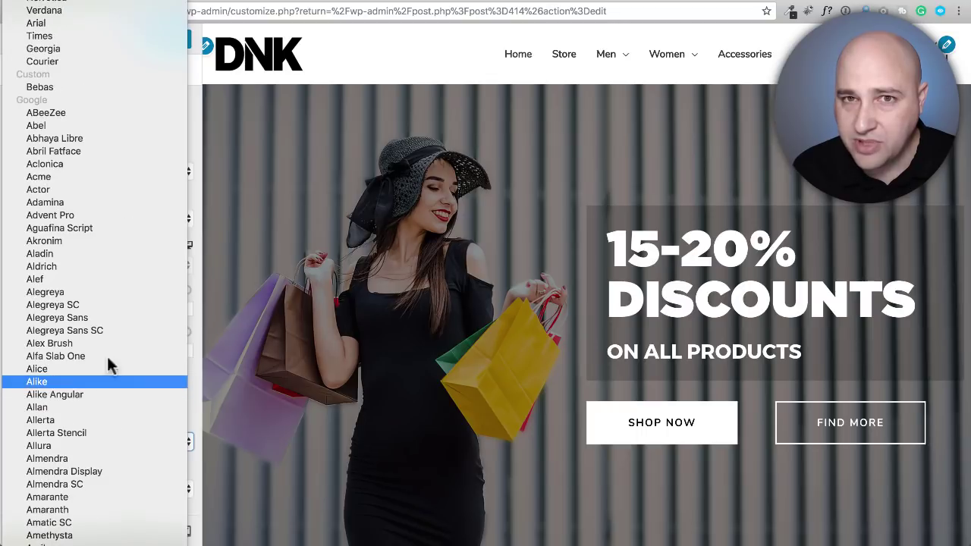
pyautogui.click(46, 88)
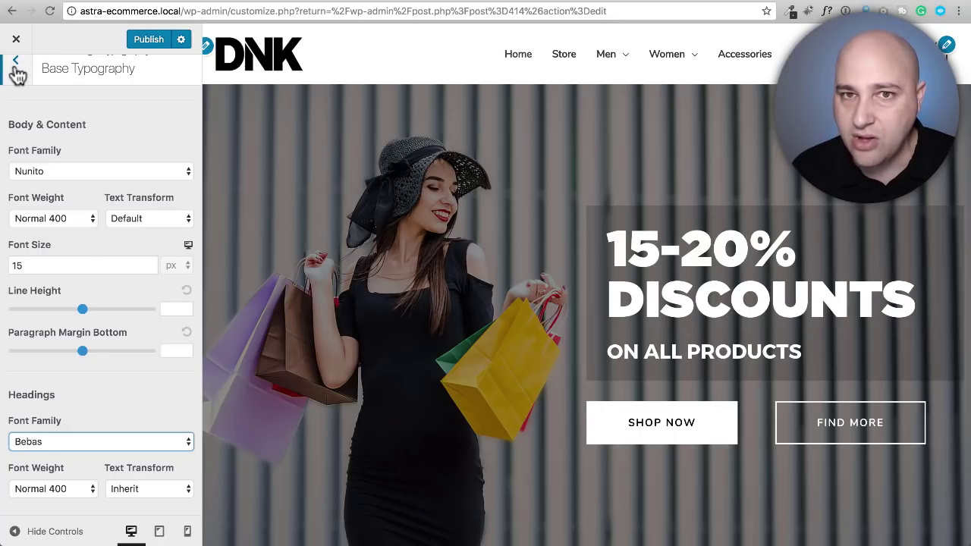
pyautogui.click(135, 41)
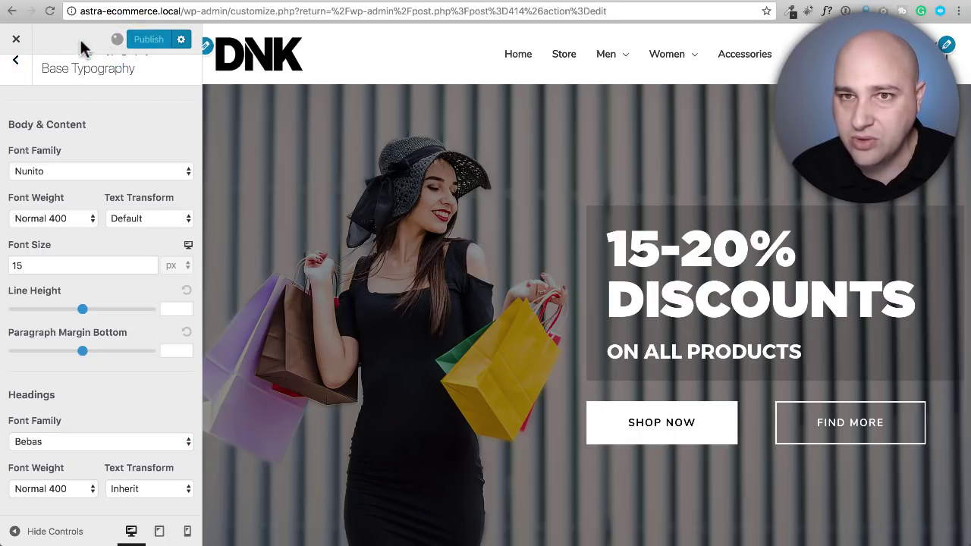
pyautogui.click(16, 39)
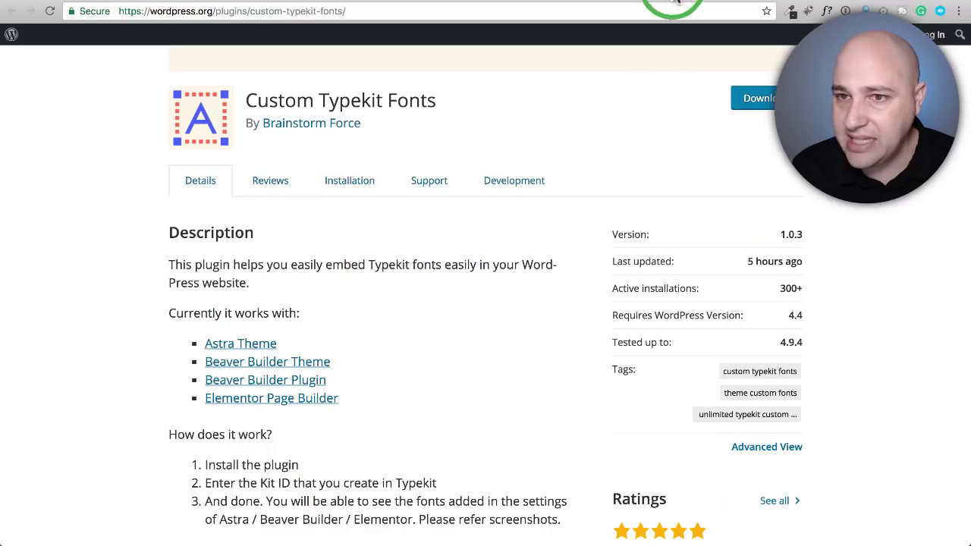
# Step: Glance at the Custom Typekit Fonts tab, then activate Elementor Pro on the Plugins page
pyautogui.click(674, 3)
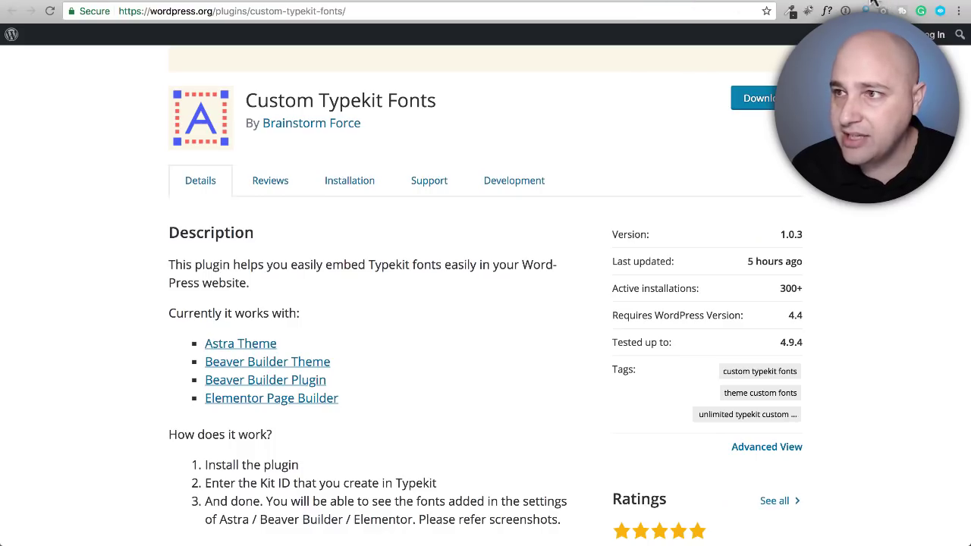
pyautogui.hotkey('ctrl', 'shift', 'Tab')
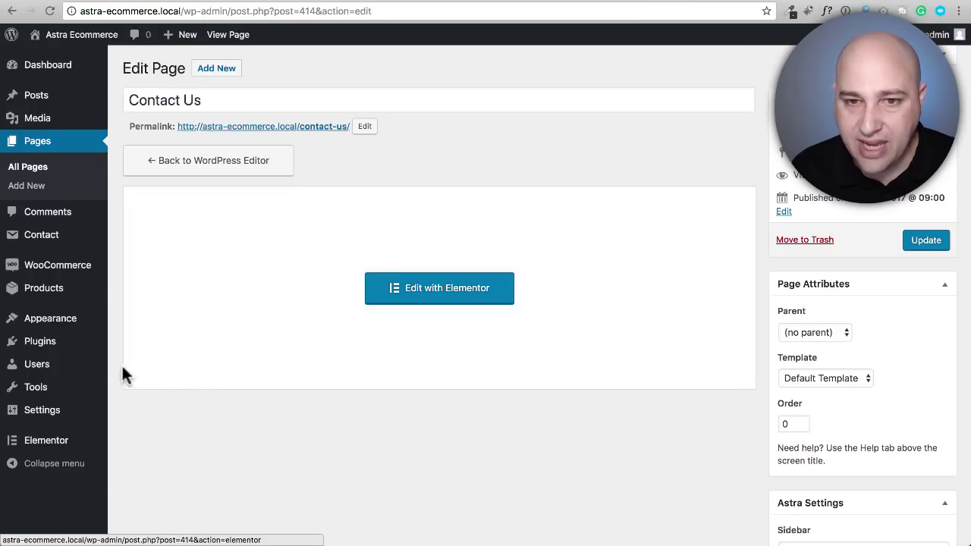
pyautogui.moveTo(85, 343)
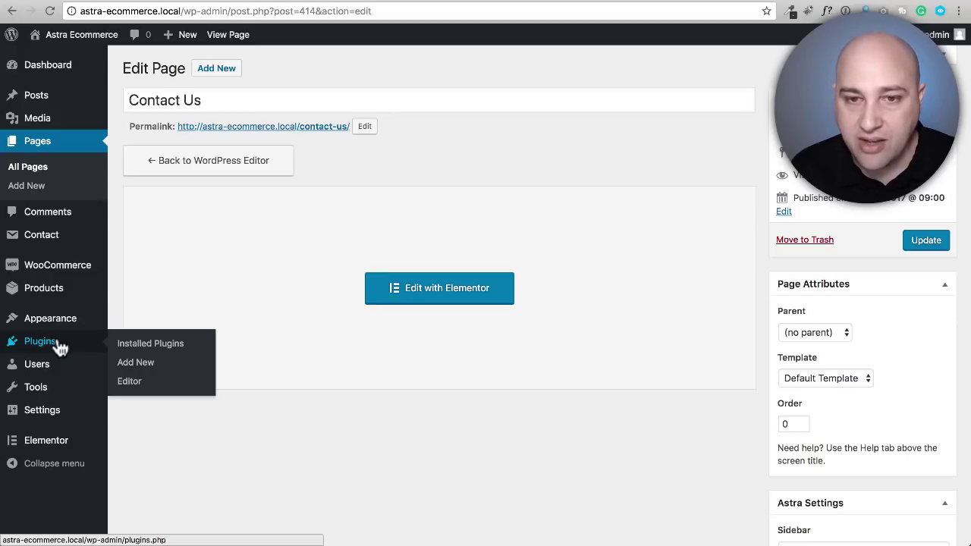
pyautogui.click(60, 343)
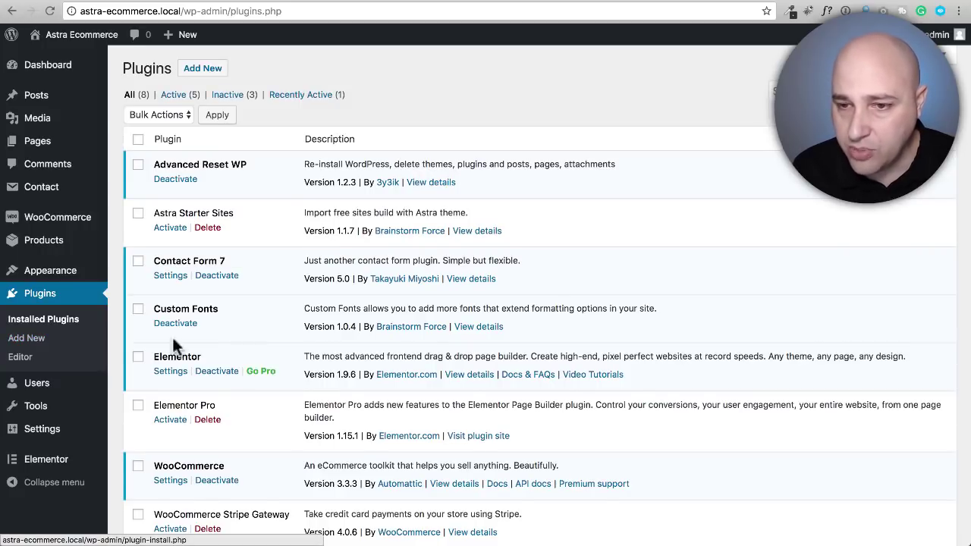
pyautogui.click(170, 419)
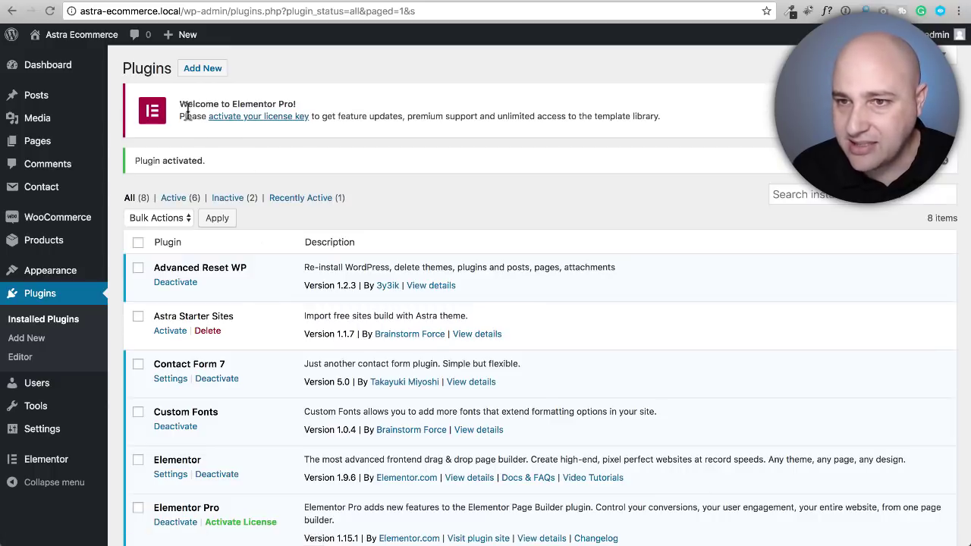
pyautogui.moveTo(46, 455)
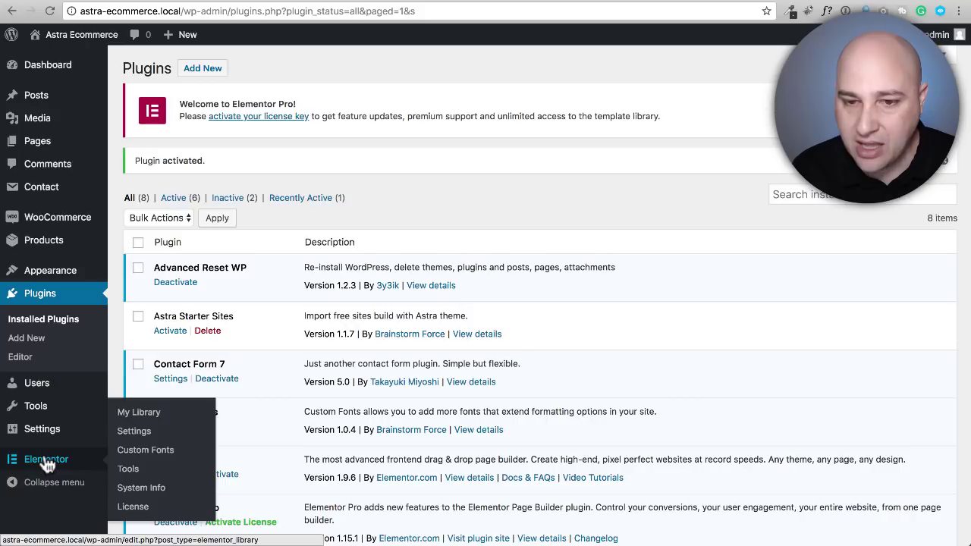
# Step: Add a new Elementor custom font named 'Bebas' with one font variation
pyautogui.click(142, 454)
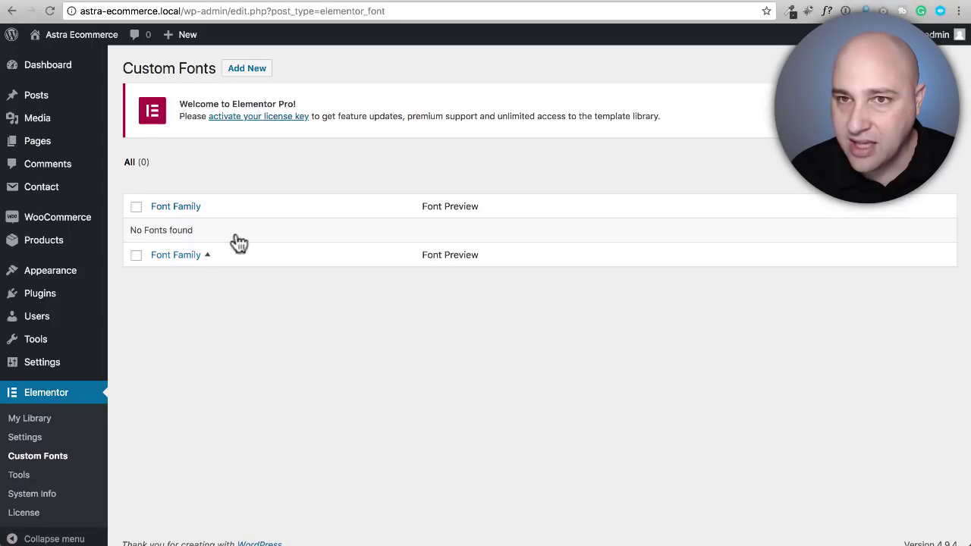
pyautogui.click(248, 70)
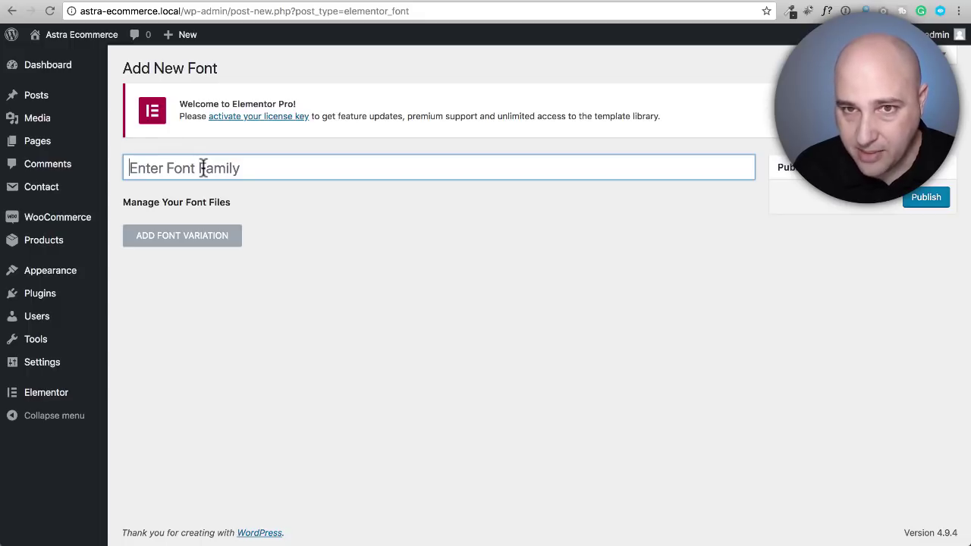
pyautogui.write('Bebas')
pyautogui.click(188, 239)
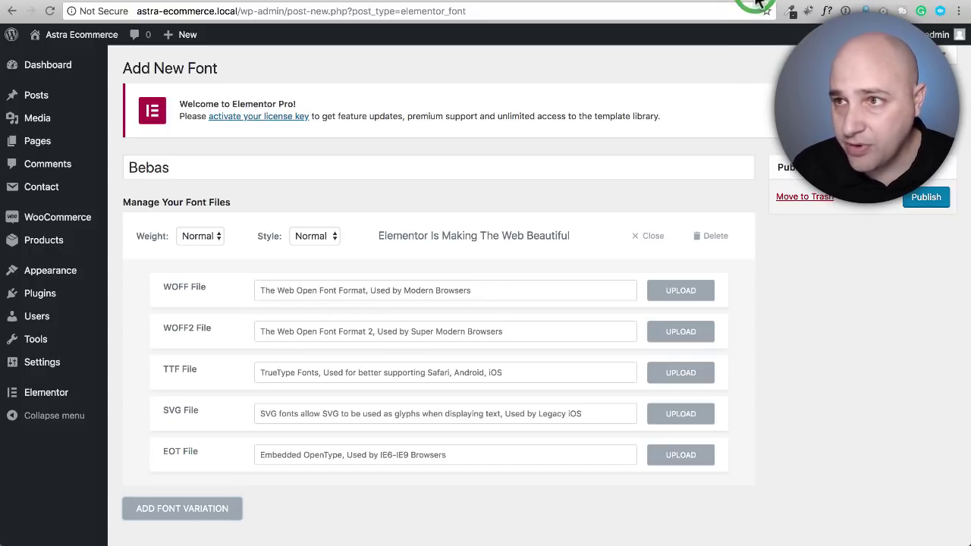
pyautogui.hotkey('ctrl', 'Tab')
pyautogui.hotkey('ctrl', 'shift', 'Tab')
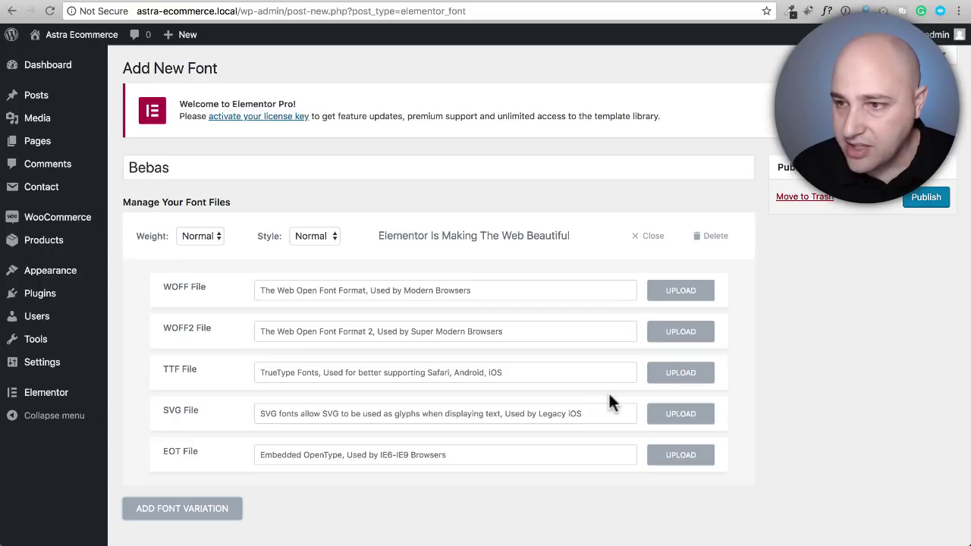
# Step: Attach BebasNeue-Bold.ttf from the Media Library as the variation's TTF file
pyautogui.click(691, 377)
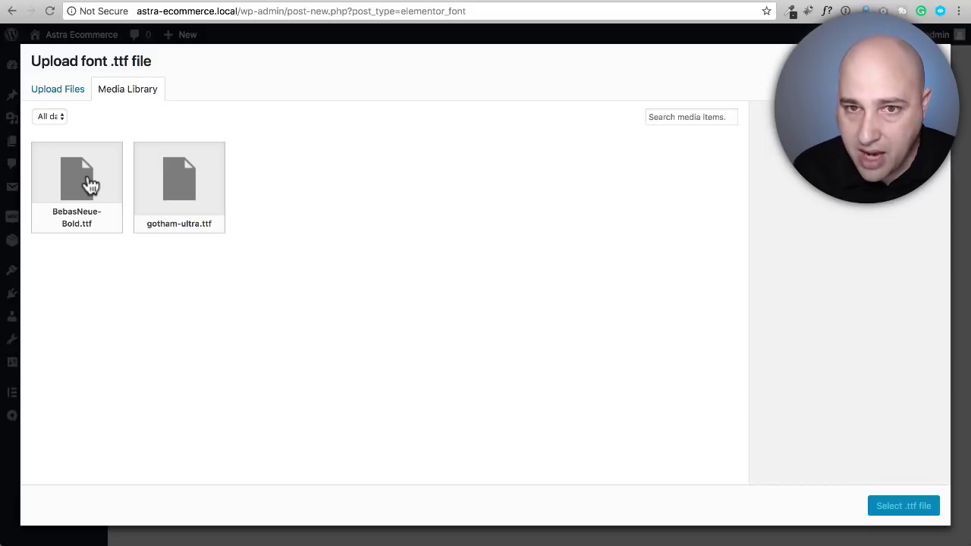
pyautogui.click(90, 184)
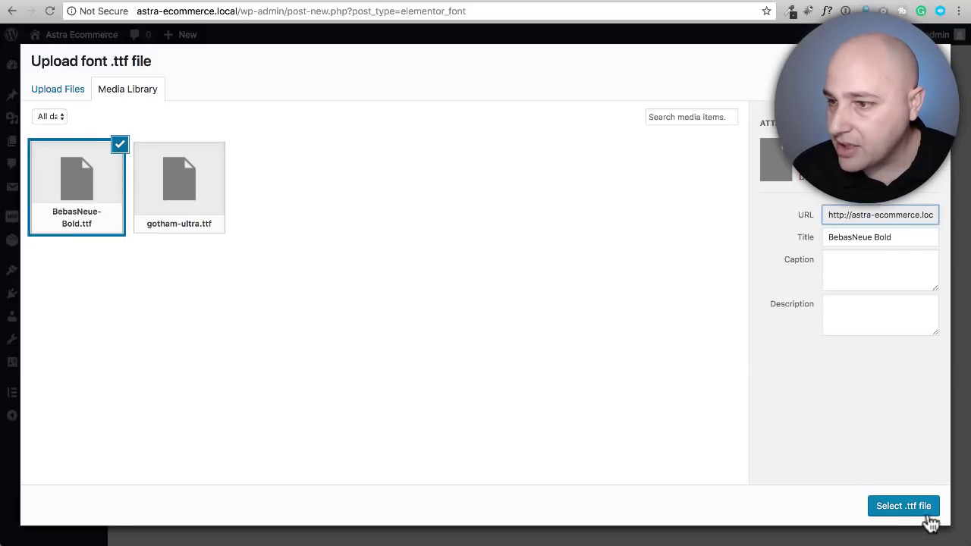
pyautogui.click(903, 506)
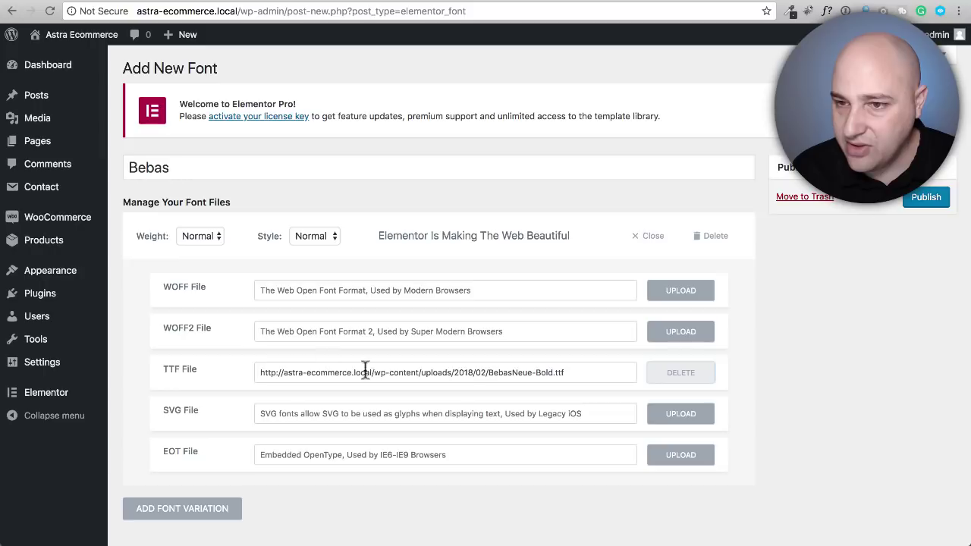
# Step: Set the Bebas variation's font weight to 800, keeping Normal style
pyautogui.click(185, 235)
pyautogui.click(298, 236)
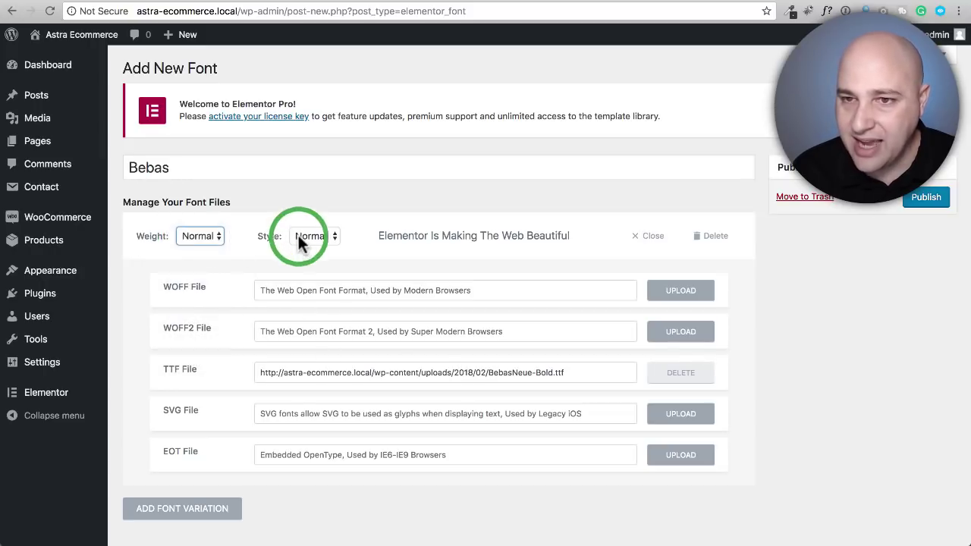
pyautogui.click(298, 237)
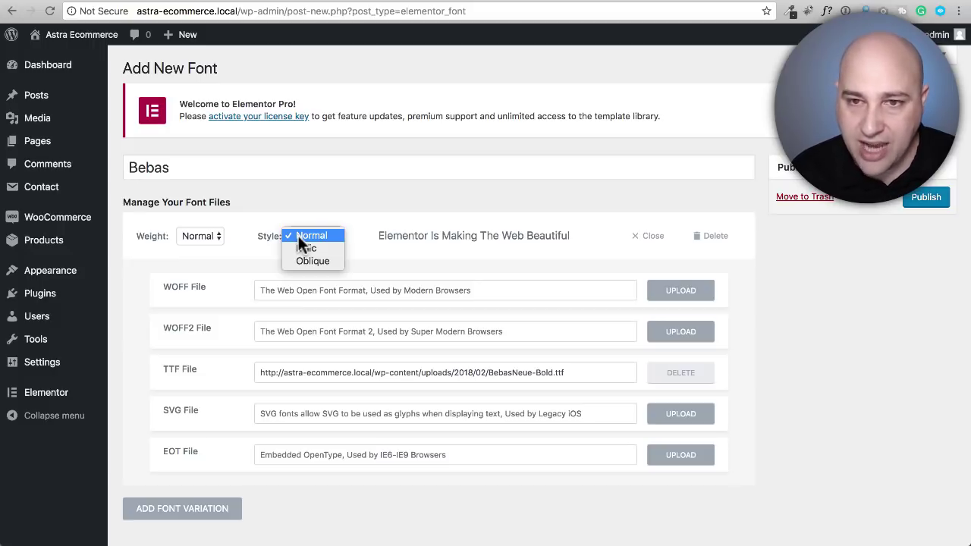
pyautogui.click(201, 235)
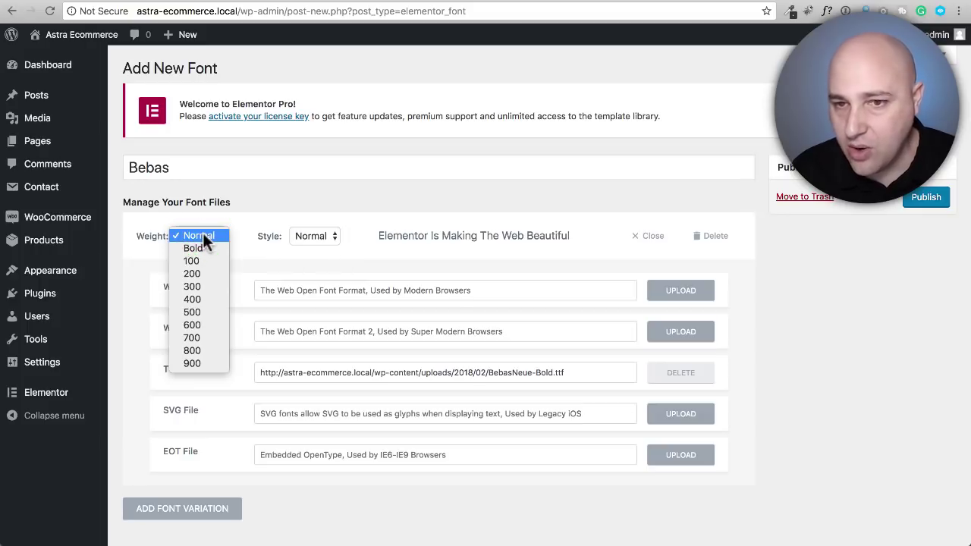
pyautogui.click(196, 350)
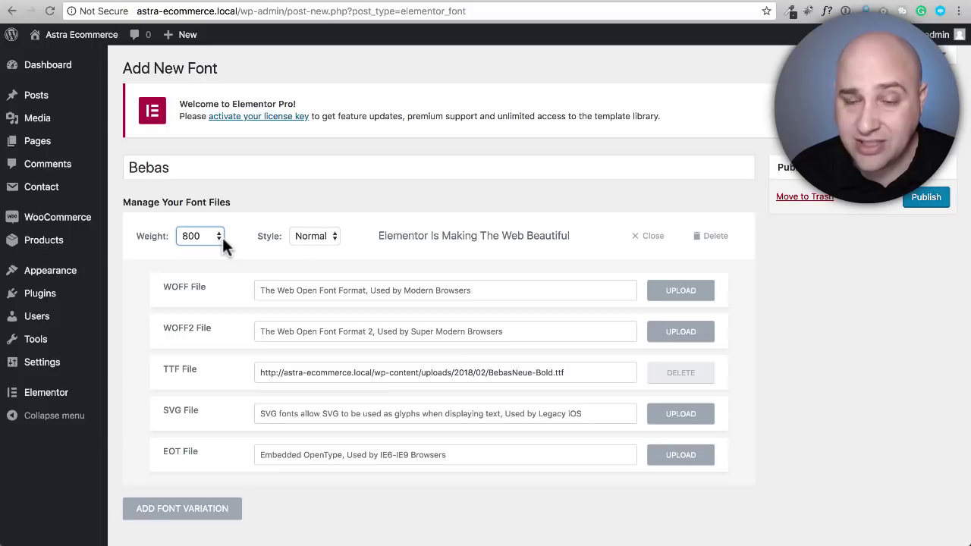
pyautogui.click(238, 233)
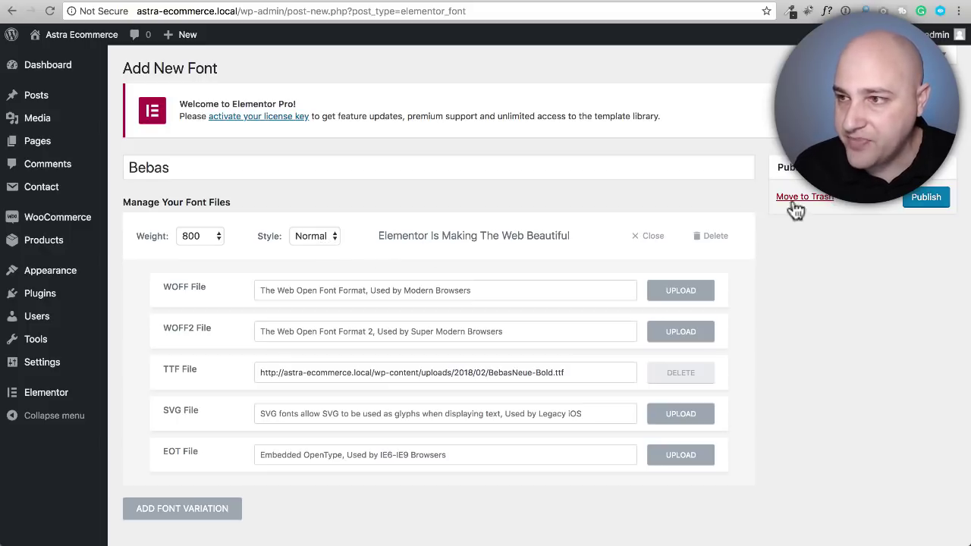
# Step: Publish and update the Bebas font, then go to Pages > All Pages
pyautogui.click(910, 200)
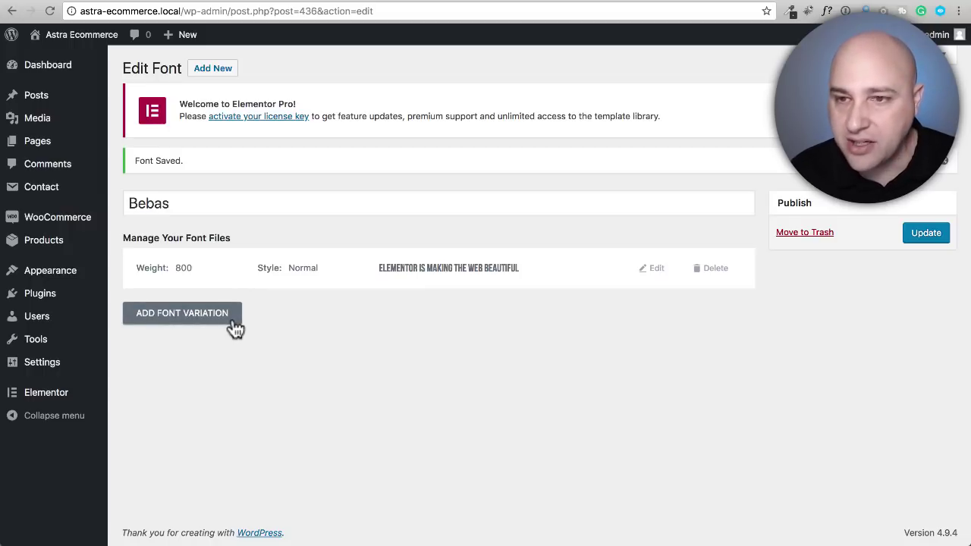
pyautogui.click(403, 326)
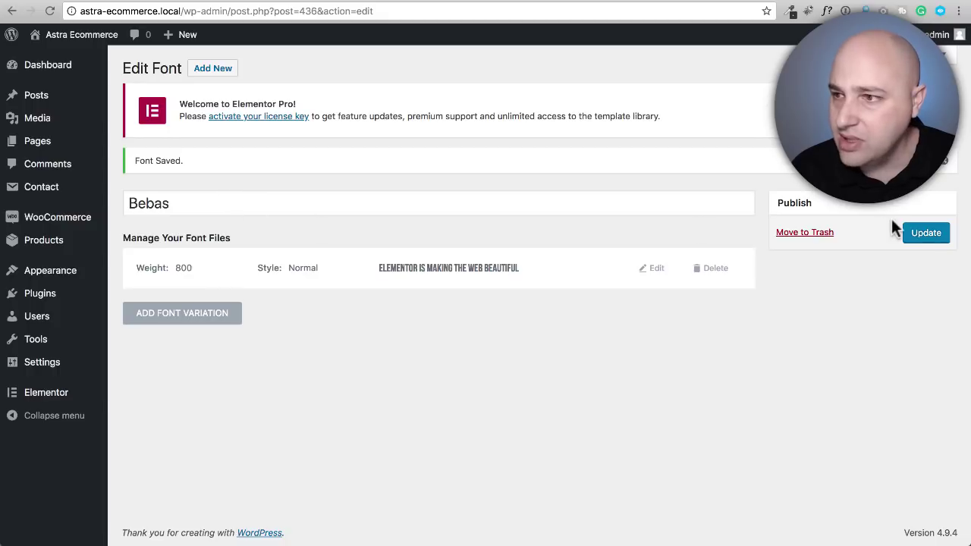
pyautogui.click(926, 232)
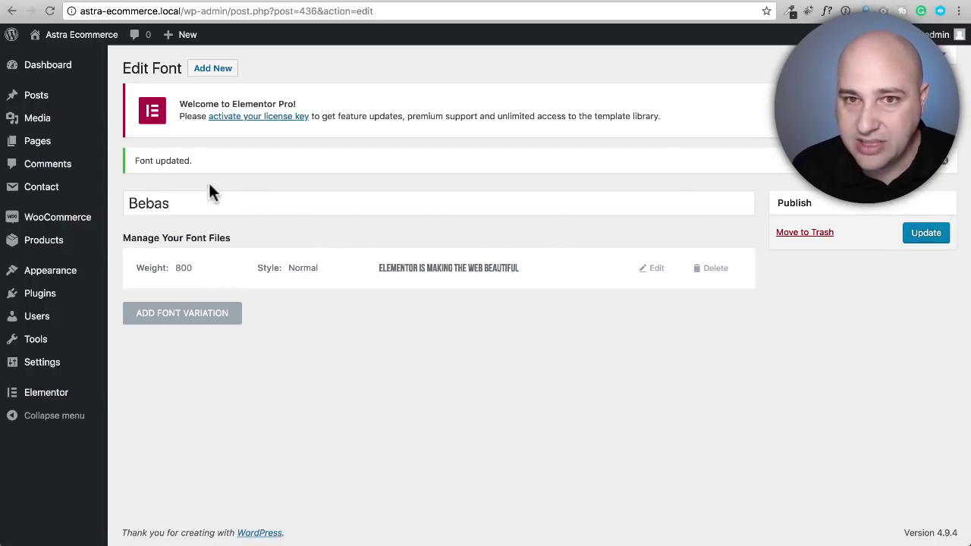
pyautogui.click(74, 144)
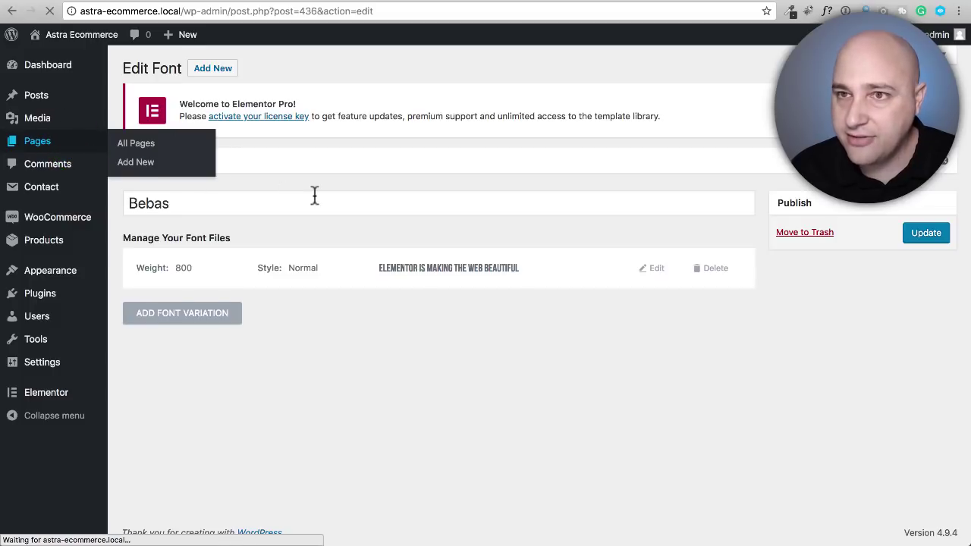
pyautogui.scroll(-2, 334, 299)
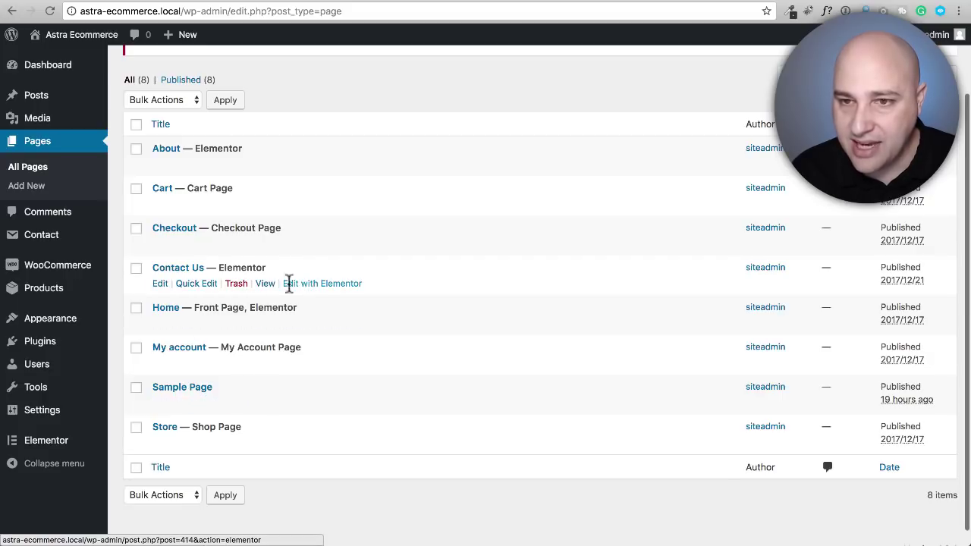
# Step: Edit Contact Us with Elementor and set the brand store heading's typography family to Bebas
pyautogui.click(317, 285)
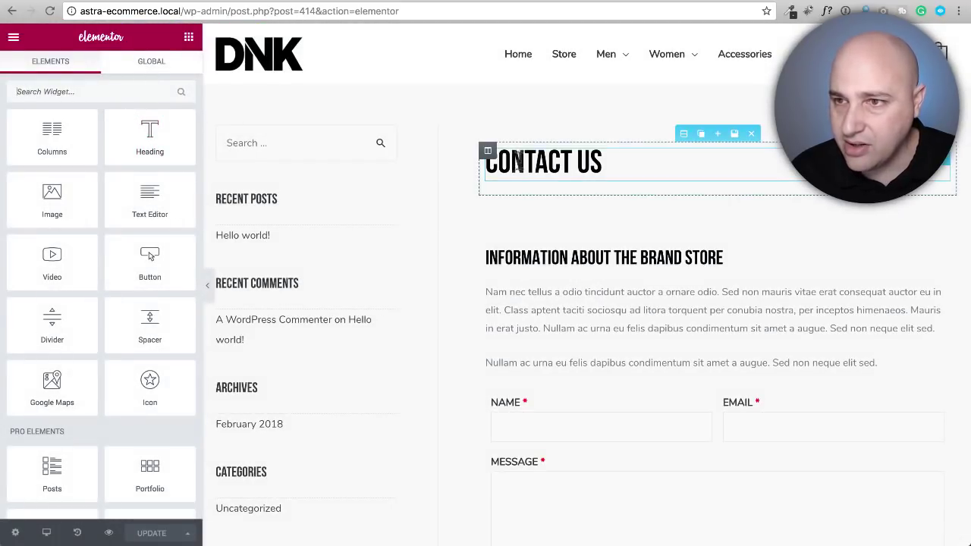
pyautogui.click(567, 252)
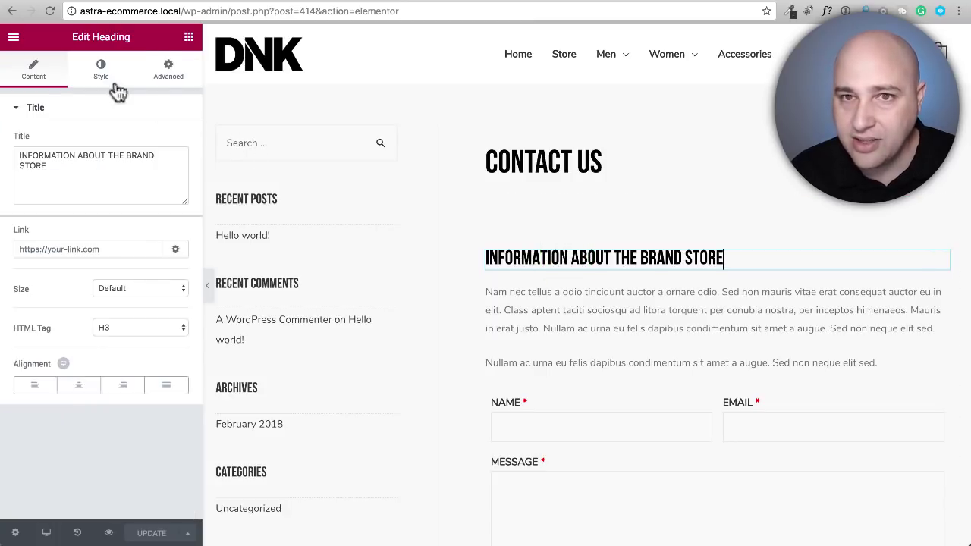
pyautogui.click(104, 69)
pyautogui.click(172, 180)
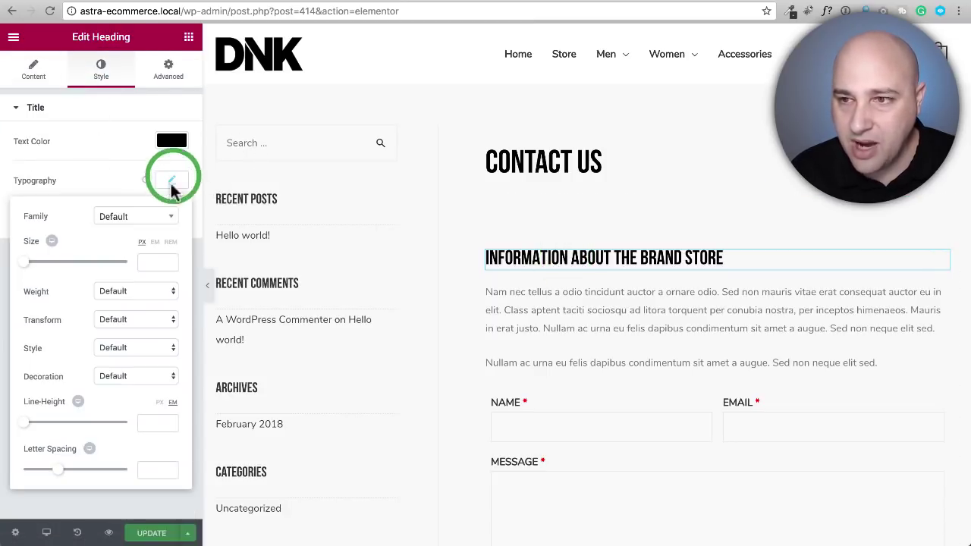
pyautogui.click(118, 219)
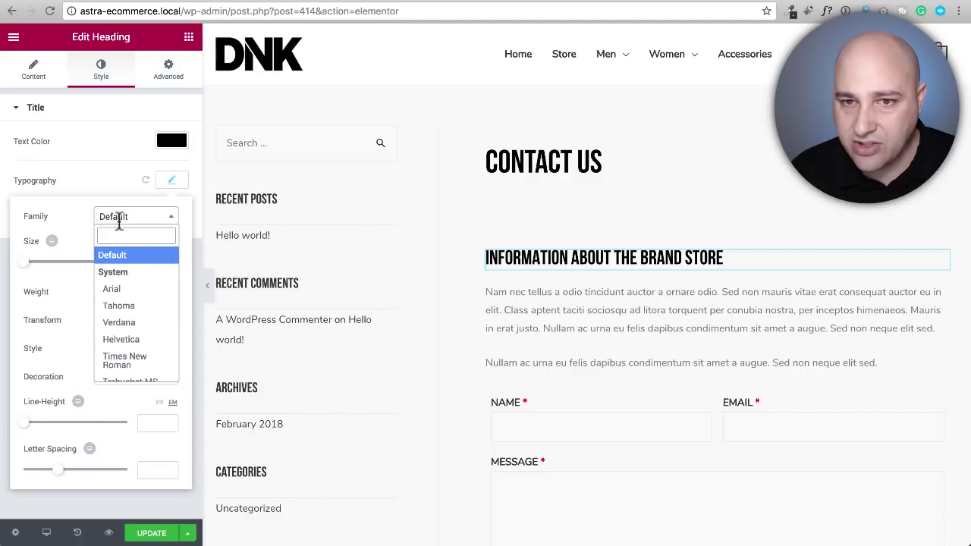
pyautogui.scroll(-1, 141, 306)
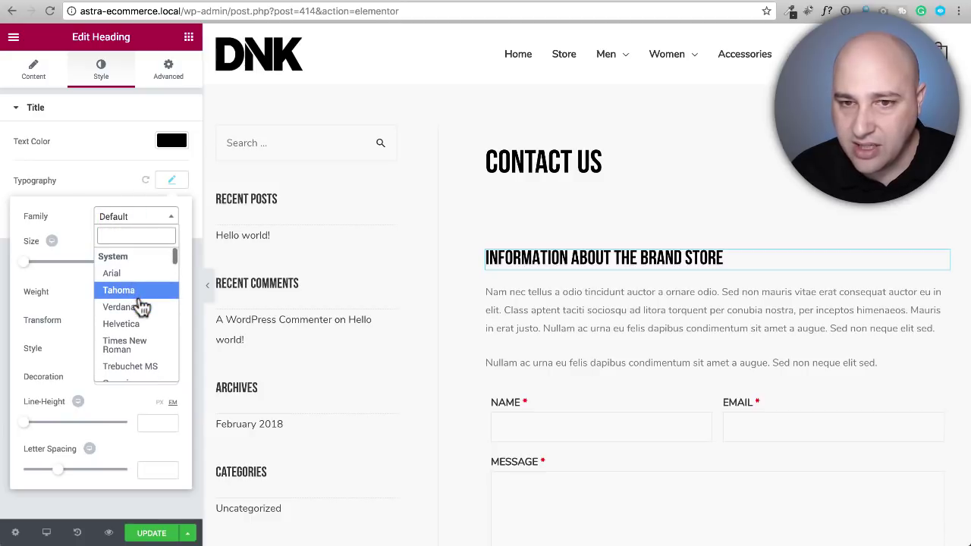
pyautogui.scroll(1, 142, 306)
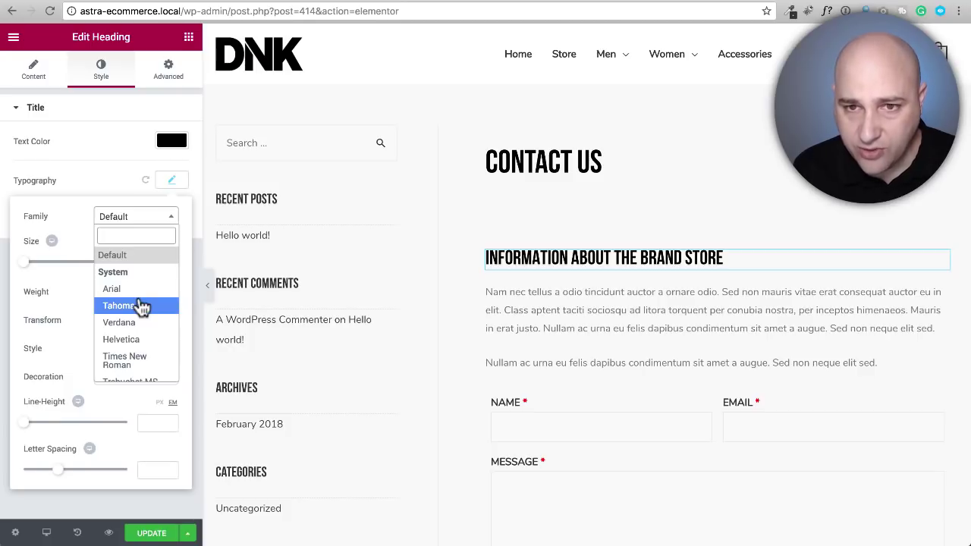
pyautogui.write('beb')
pyautogui.click(134, 273)
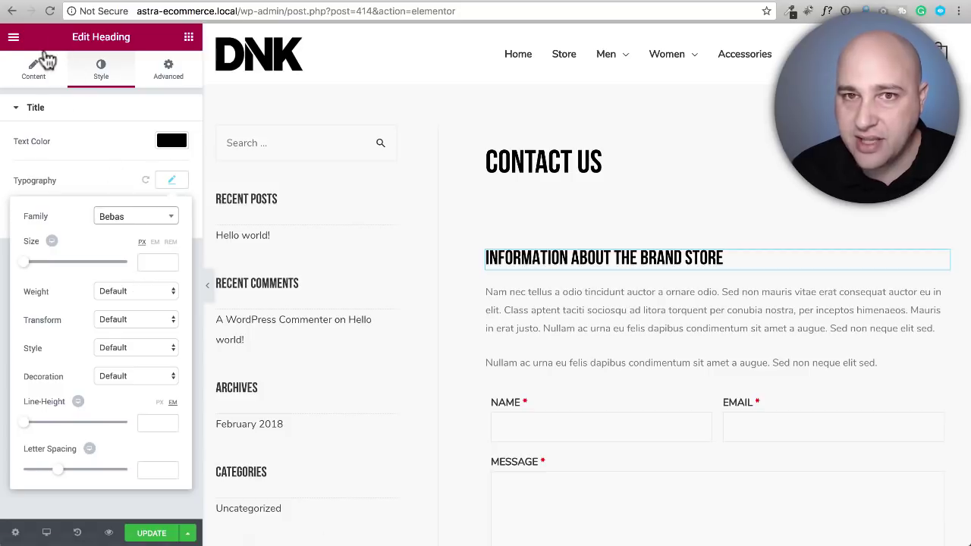
# Step: Check the Primary Headline Family list in Default Fonts, now offering Bebas, without changing it
pyautogui.click(15, 39)
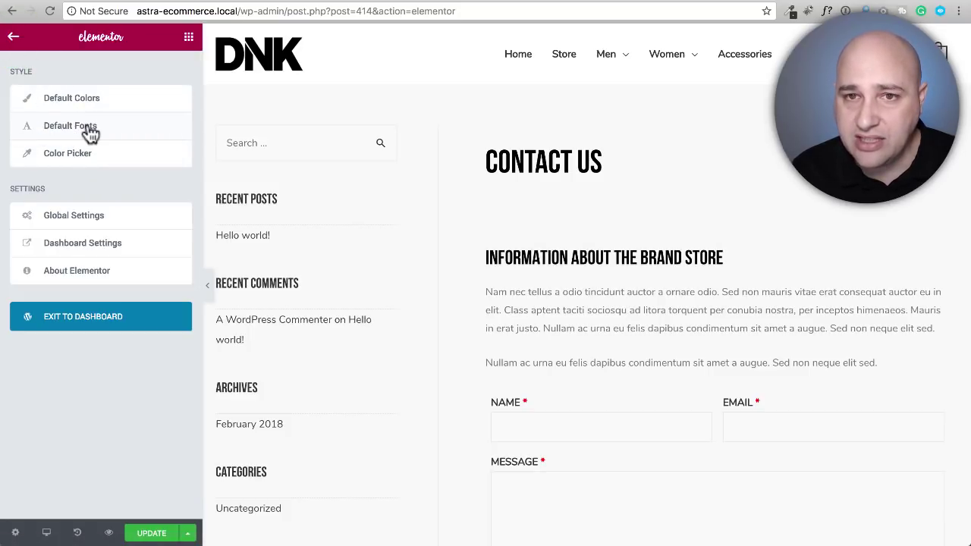
pyautogui.click(82, 128)
pyautogui.click(66, 103)
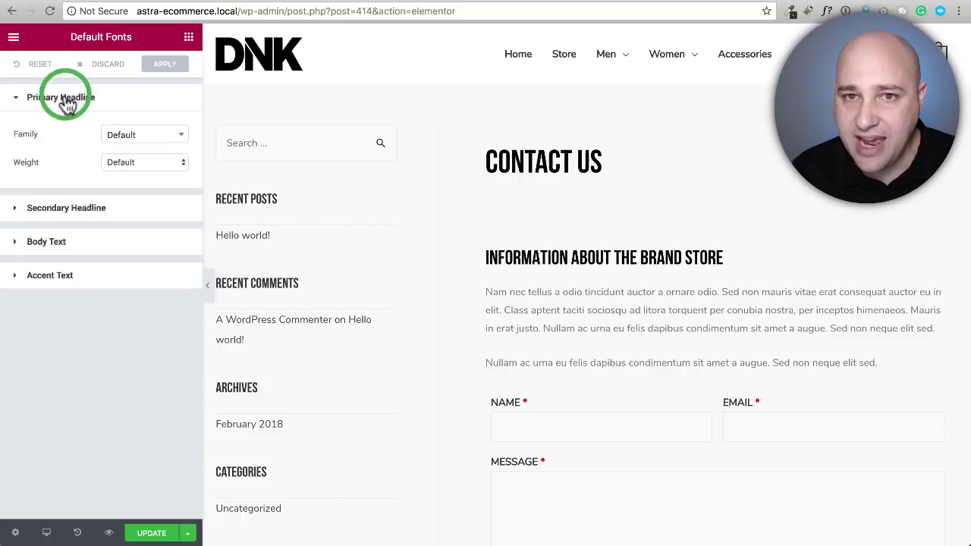
pyautogui.click(146, 136)
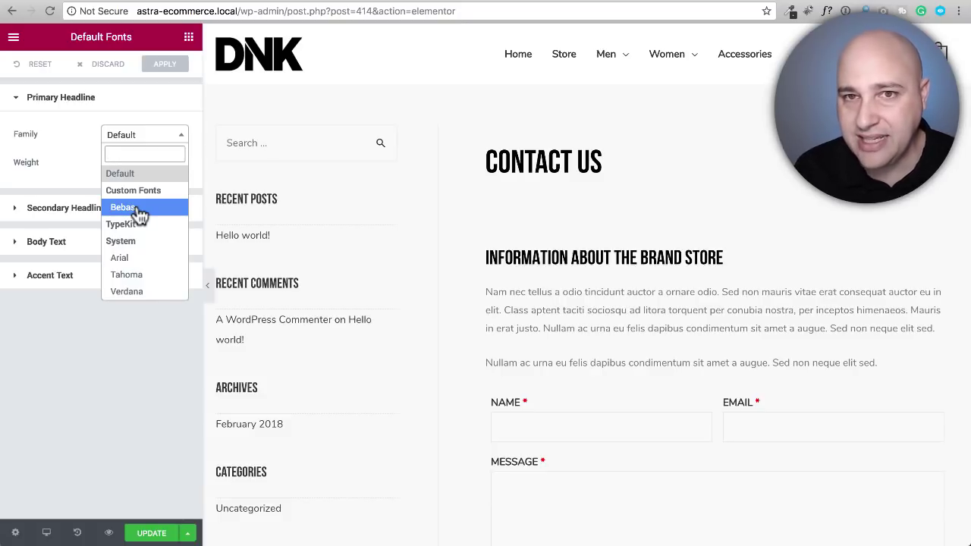
pyautogui.click(90, 108)
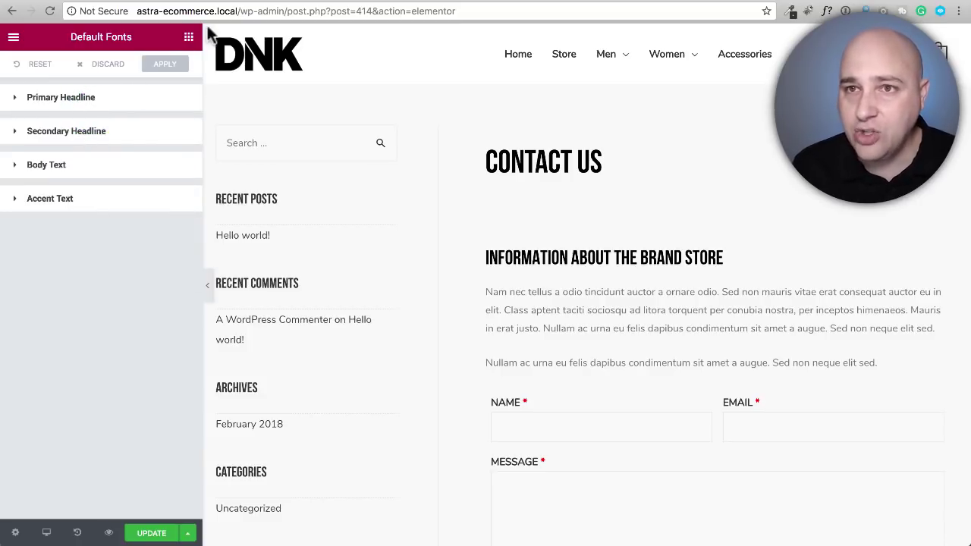
# Step: Switch to the wpcrafter.com tab showing 'The Easier Way To Learn WordPress' banner
pyautogui.click(281, 3)
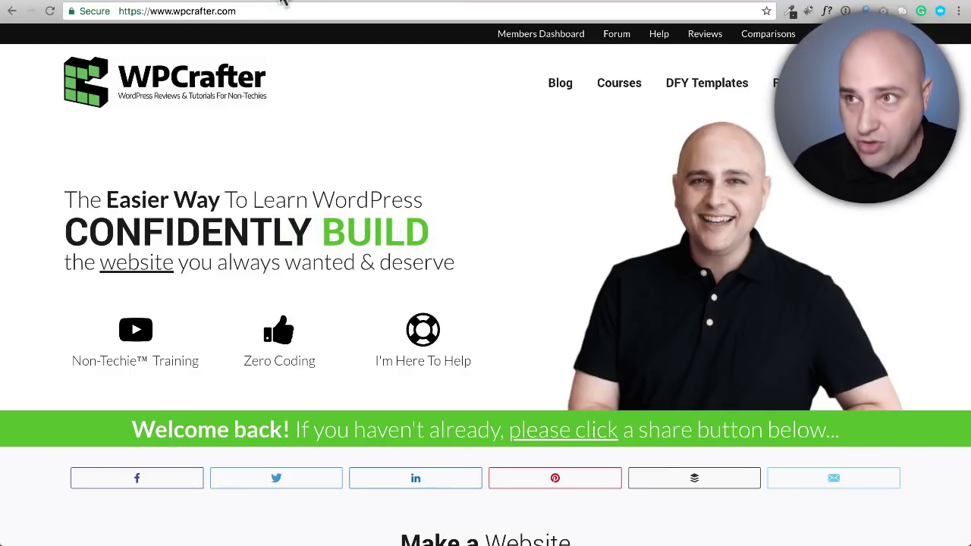